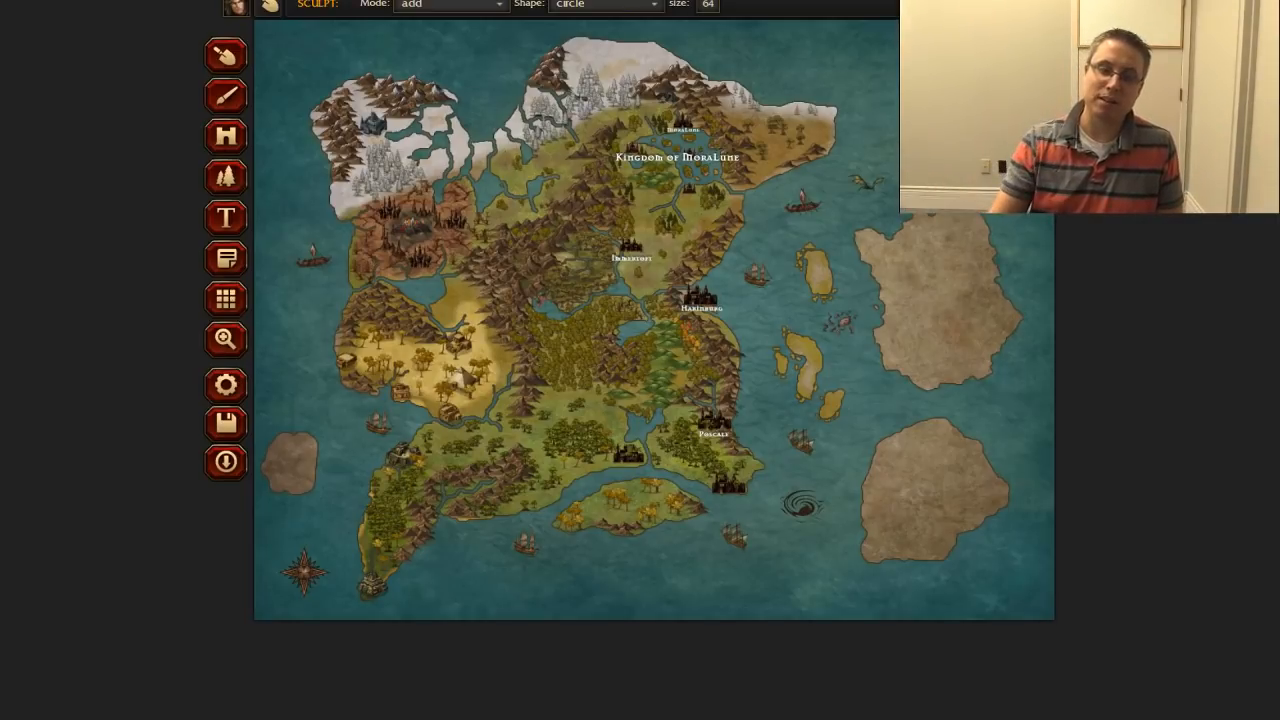
Step: Leave the Kingdom of Moralune world map and open the Harinburg city map for editing
{"action": "left_click", "coordinate": [237, 7]}
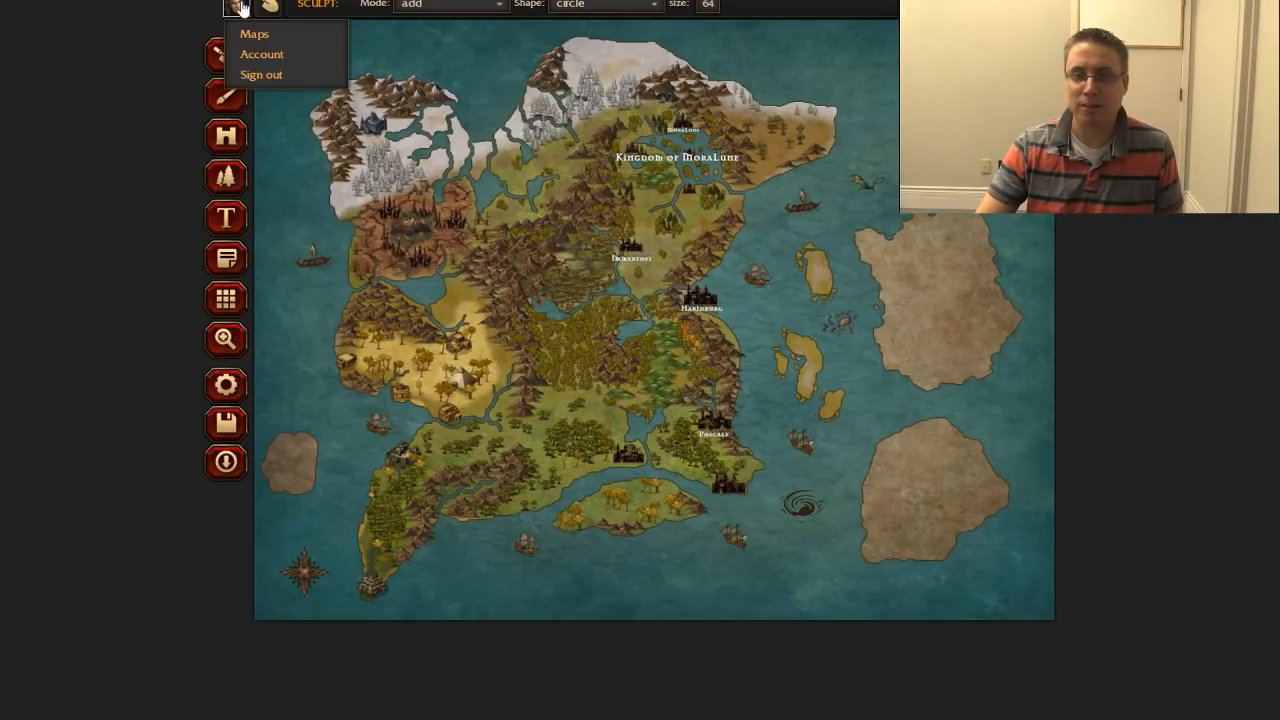
{"action": "left_click", "coordinate": [244, 36]}
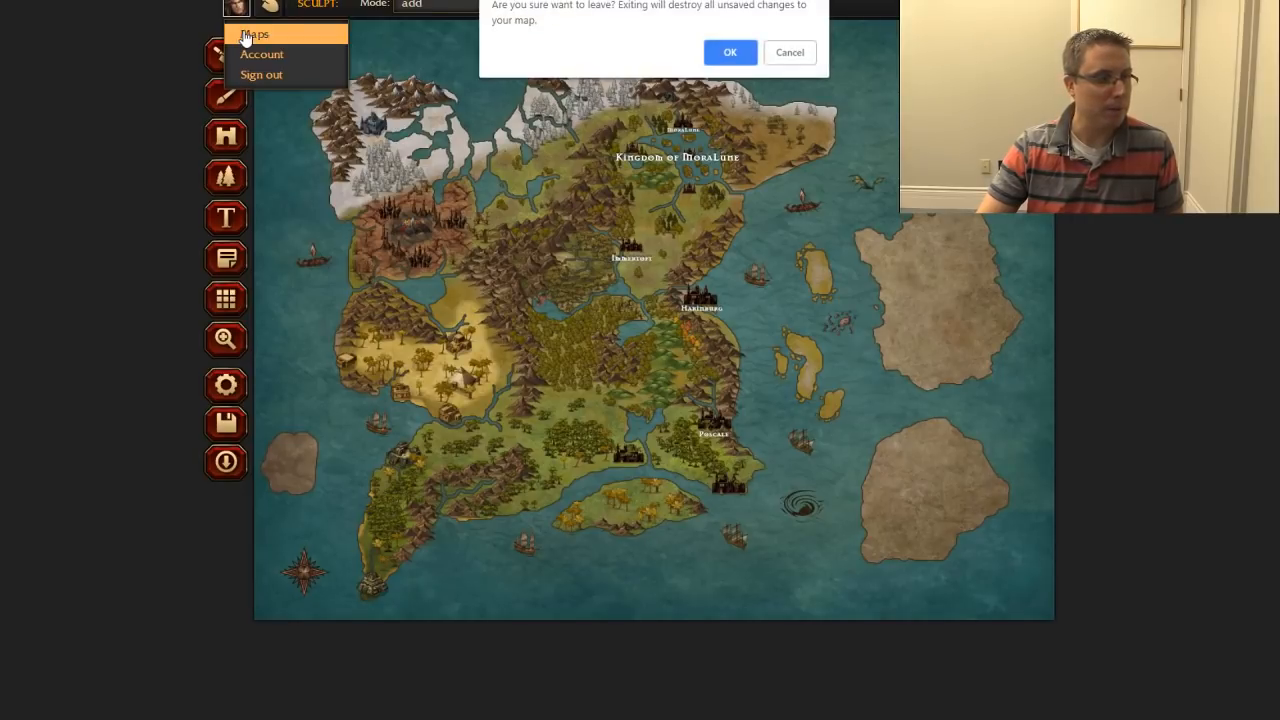
{"action": "left_click", "coordinate": [722, 52]}
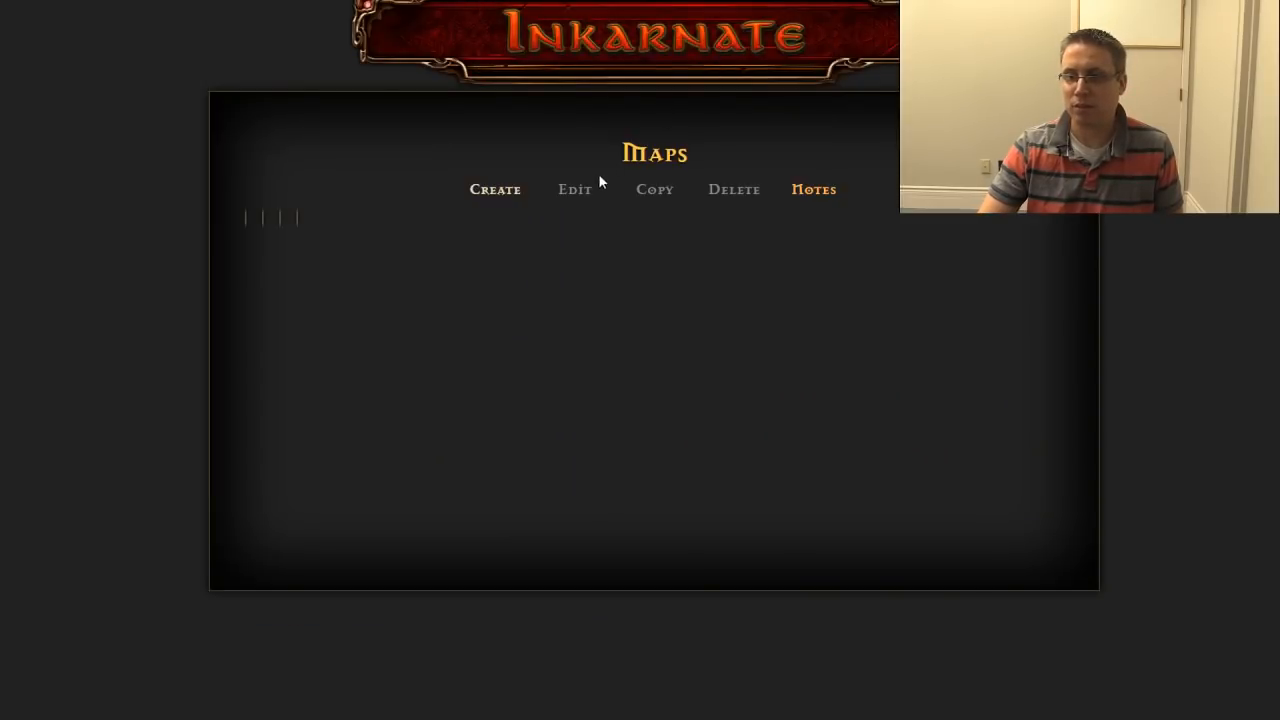
{"action": "left_click", "coordinate": [302, 248]}
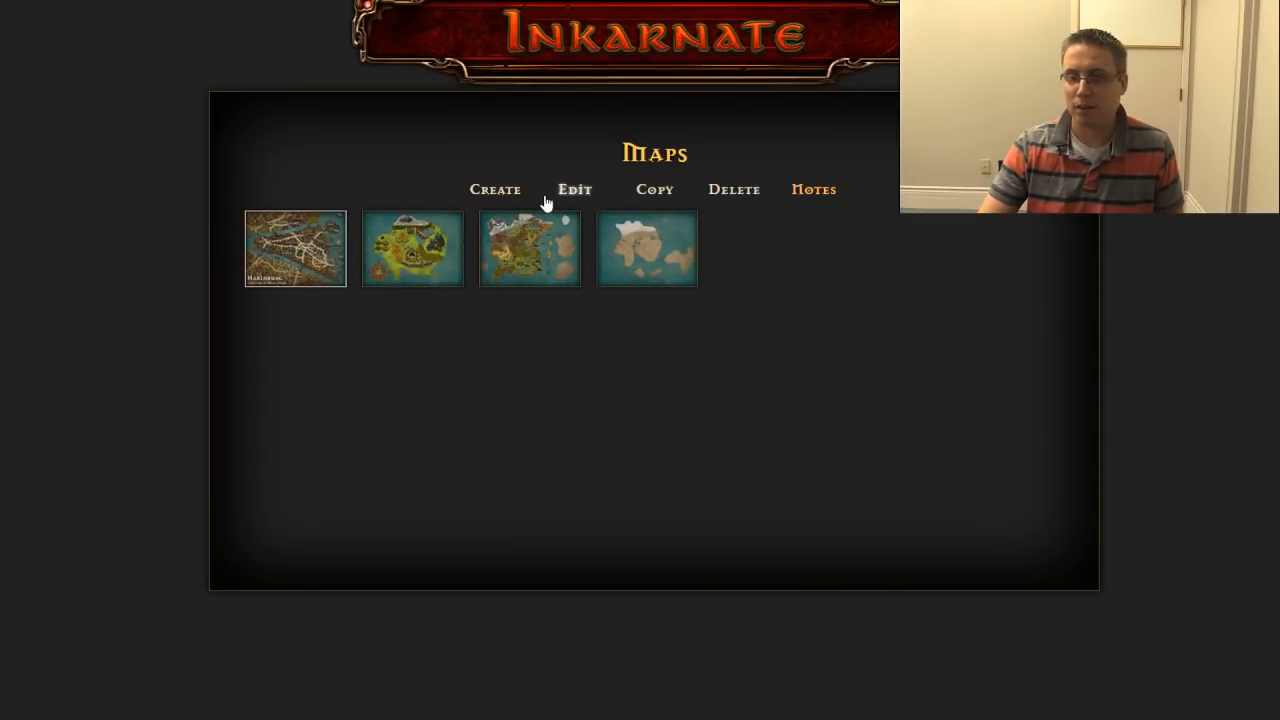
{"action": "left_click", "coordinate": [565, 196]}
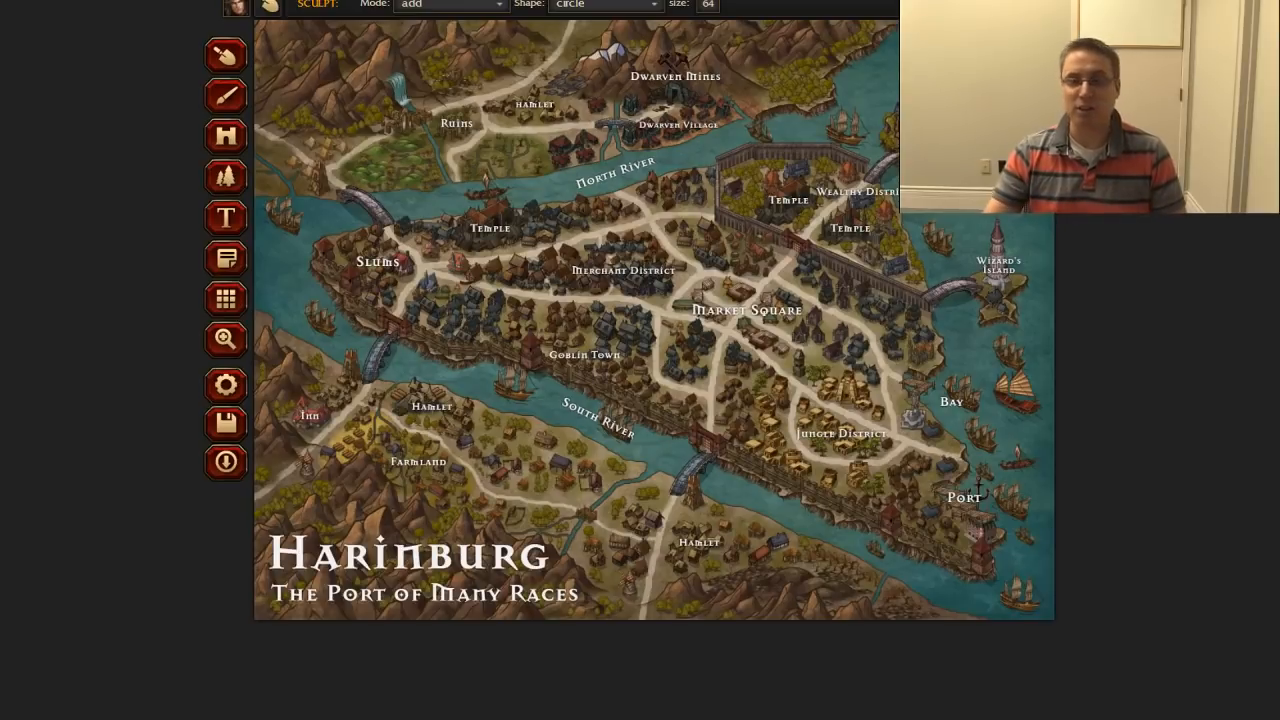
Step: Exit the Harinburg city map and open the Kingdom of Moralune world map for editing
{"action": "left_click", "coordinate": [238, 10]}
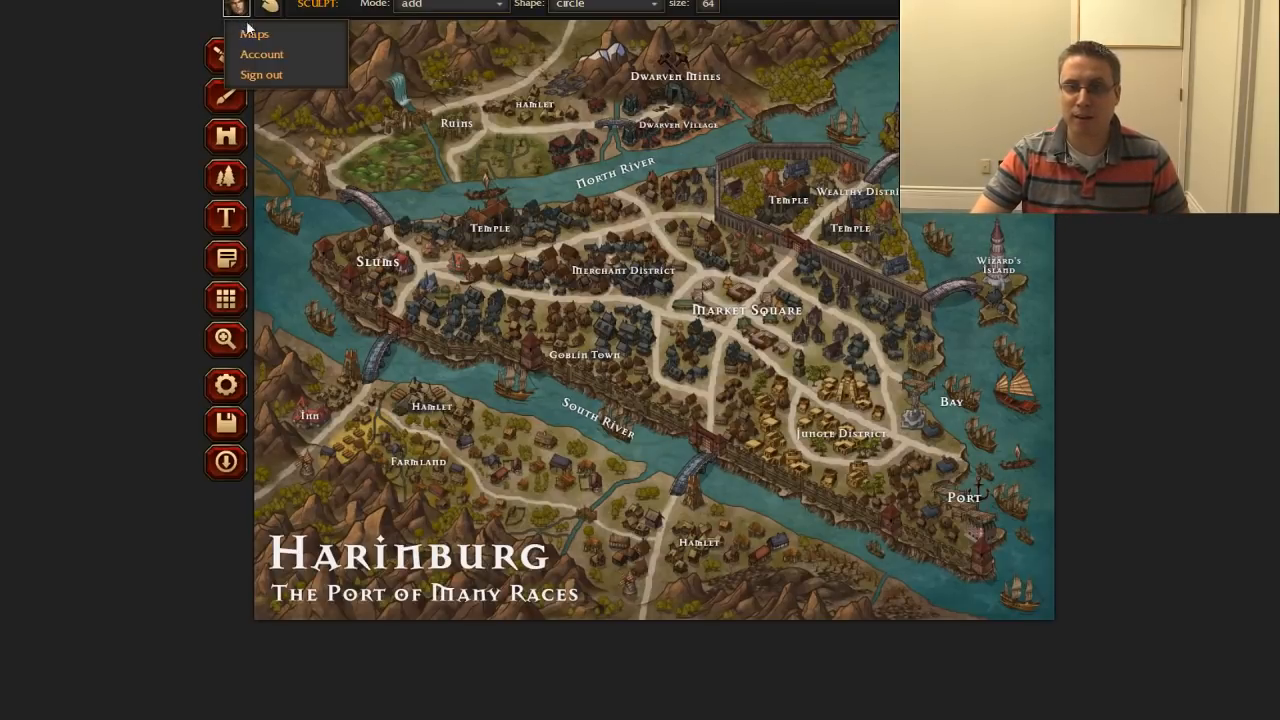
{"action": "left_click", "coordinate": [254, 34]}
{"action": "left_click", "coordinate": [728, 54]}
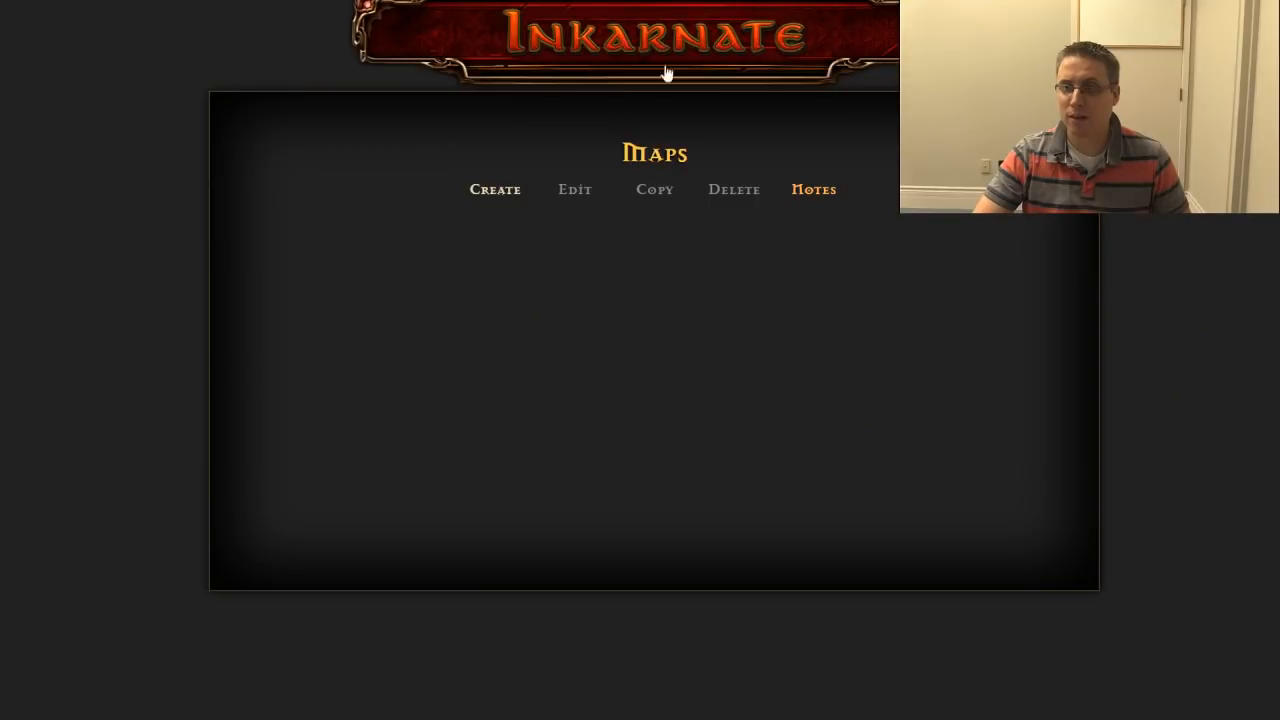
{"action": "left_click", "coordinate": [563, 224]}
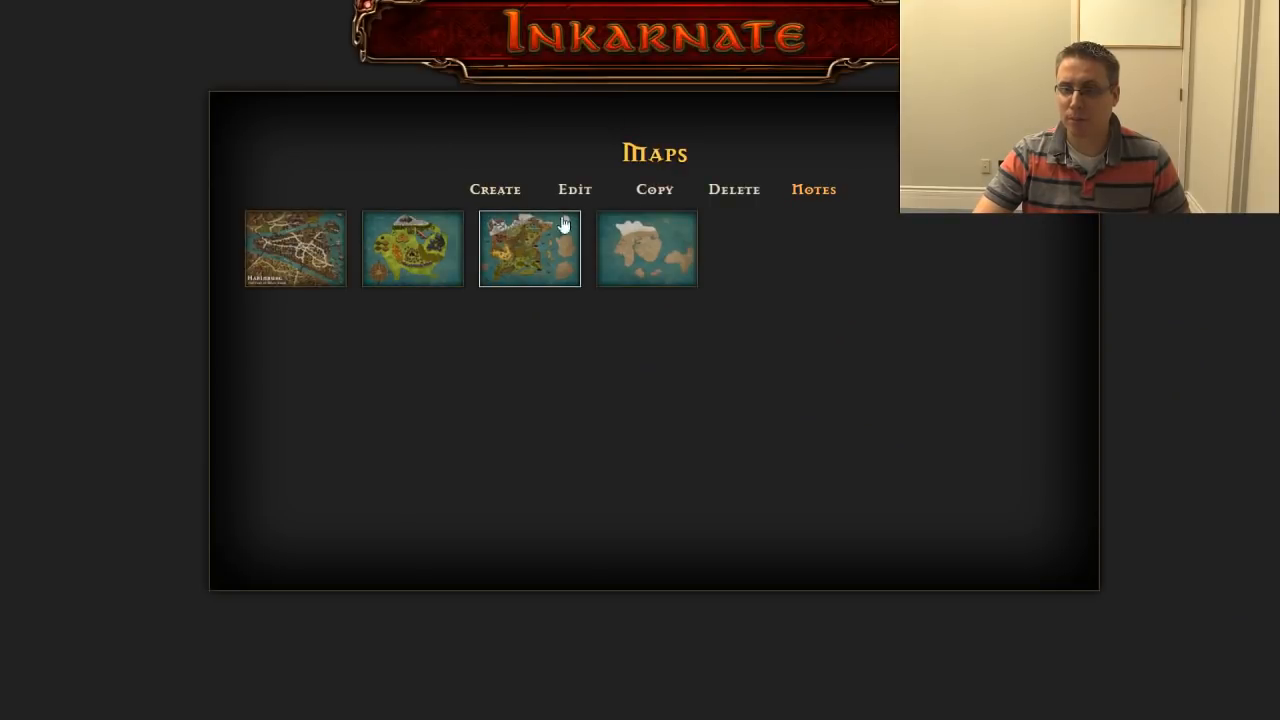
{"action": "left_click", "coordinate": [575, 190]}
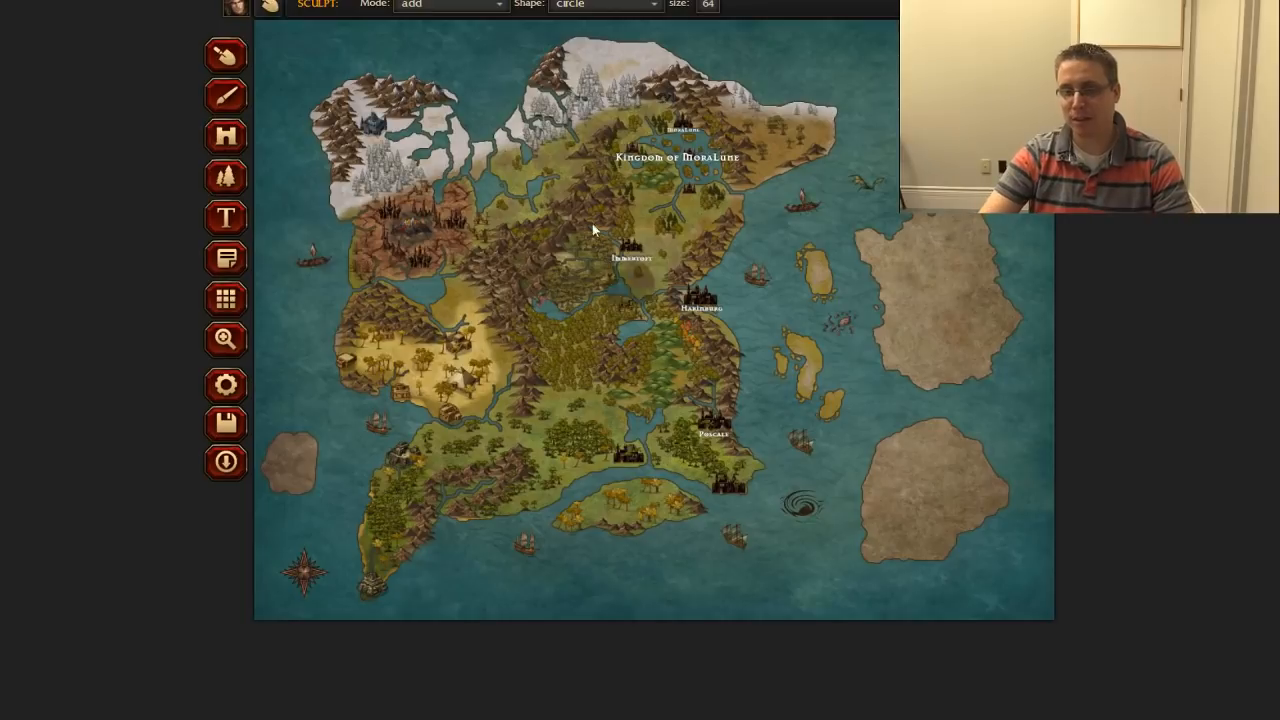
{"action": "left_click_drag", "start_coordinate": [406, 228], "coordinate": [429, 232]}
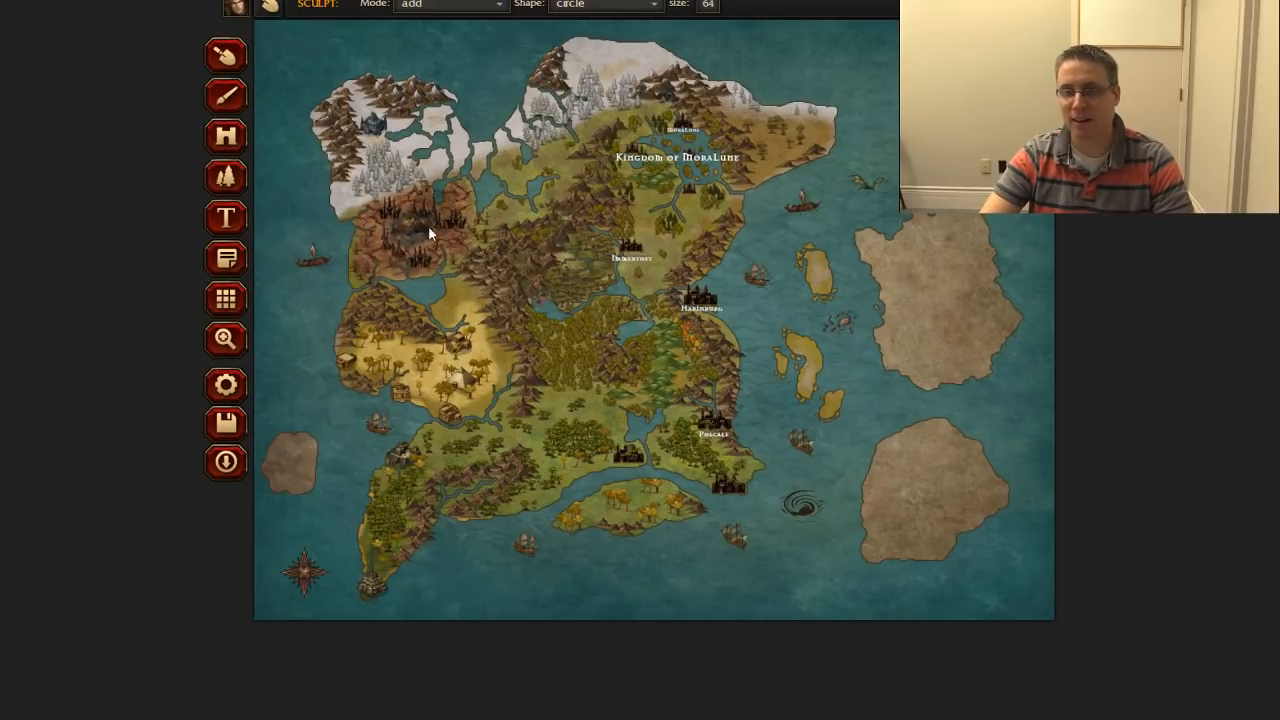
{"action": "left_click_drag", "start_coordinate": [461, 307], "coordinate": [432, 282]}
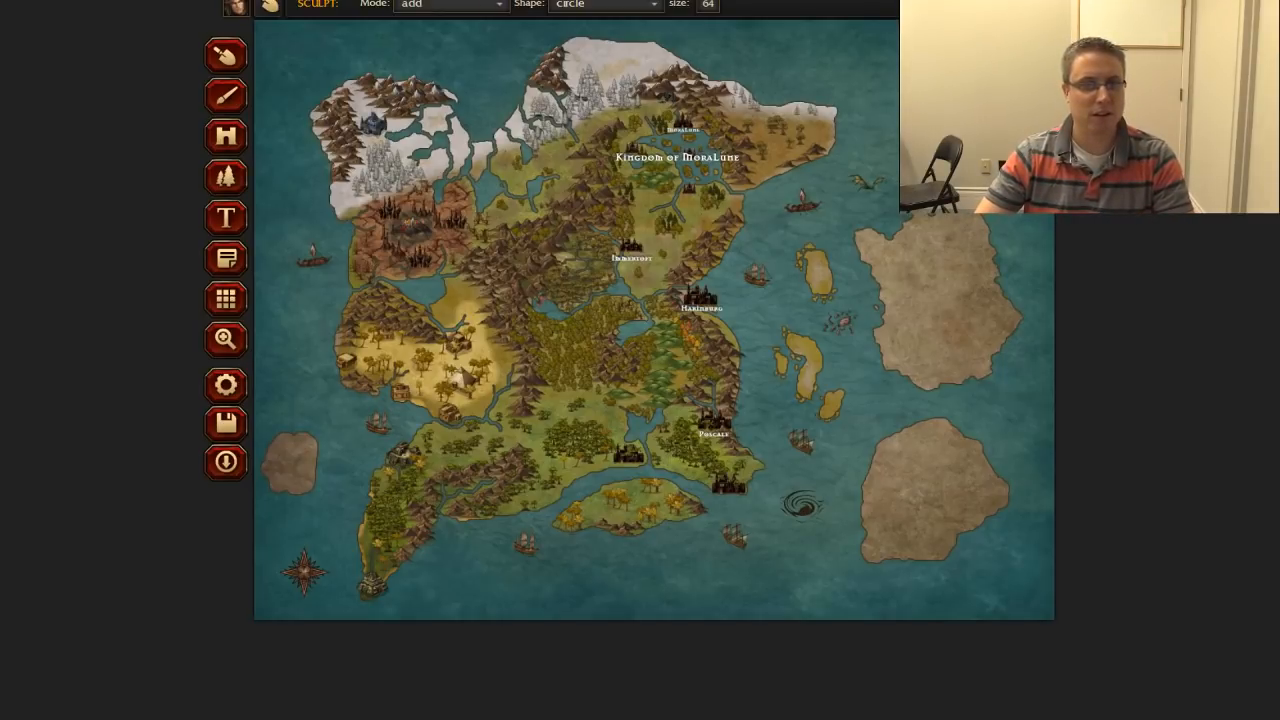
Step: Search Google for "spine of the world" in a new browser tab
{"action": "key", "text": "ctrl+t"}
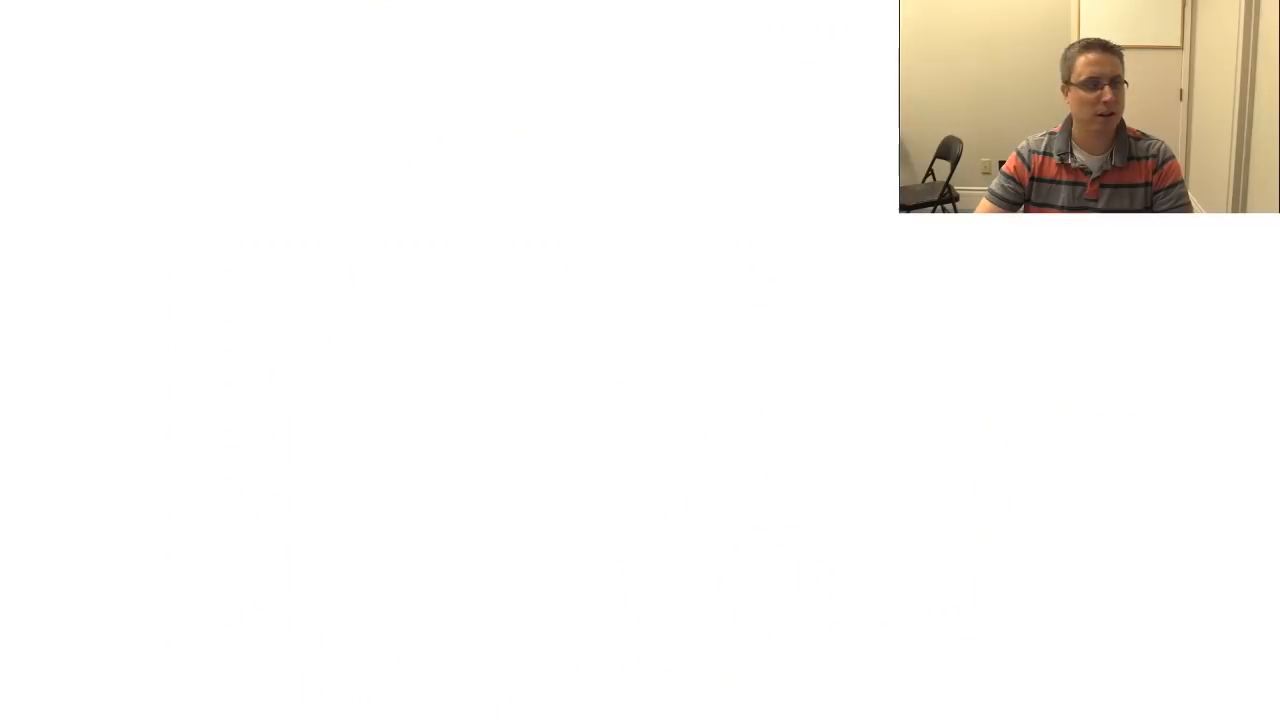
{"action": "type", "text": "spin"}
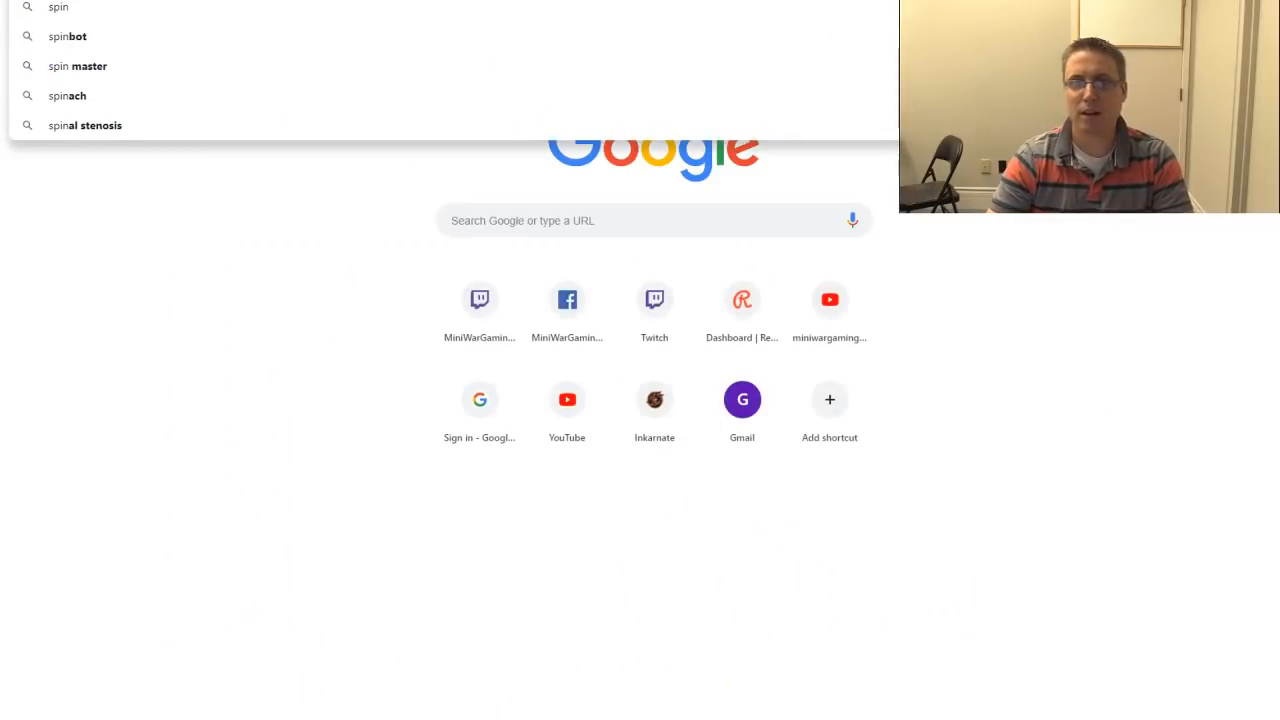
{"action": "type", "text": "e of the world"}
{"action": "key", "text": "Return"}
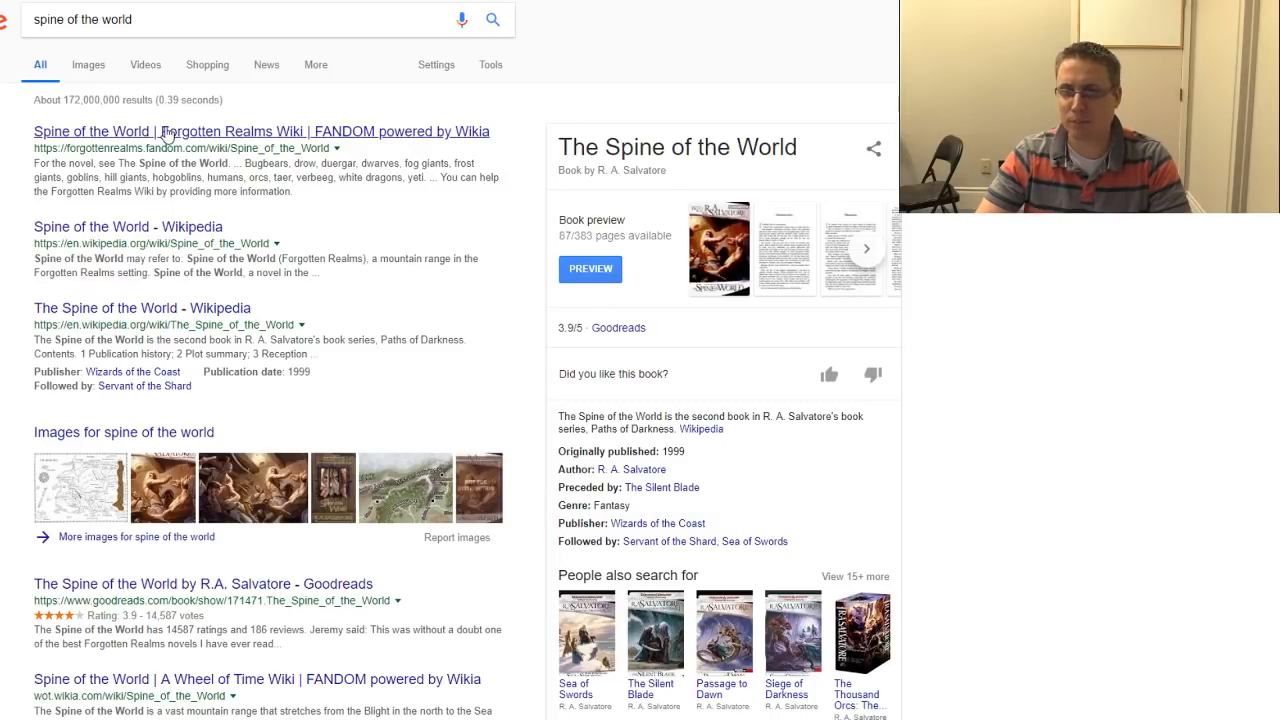
Step: Open the Forgotten Realms Wiki article on the Spine of the World and read through its description
{"action": "left_click", "coordinate": [167, 133]}
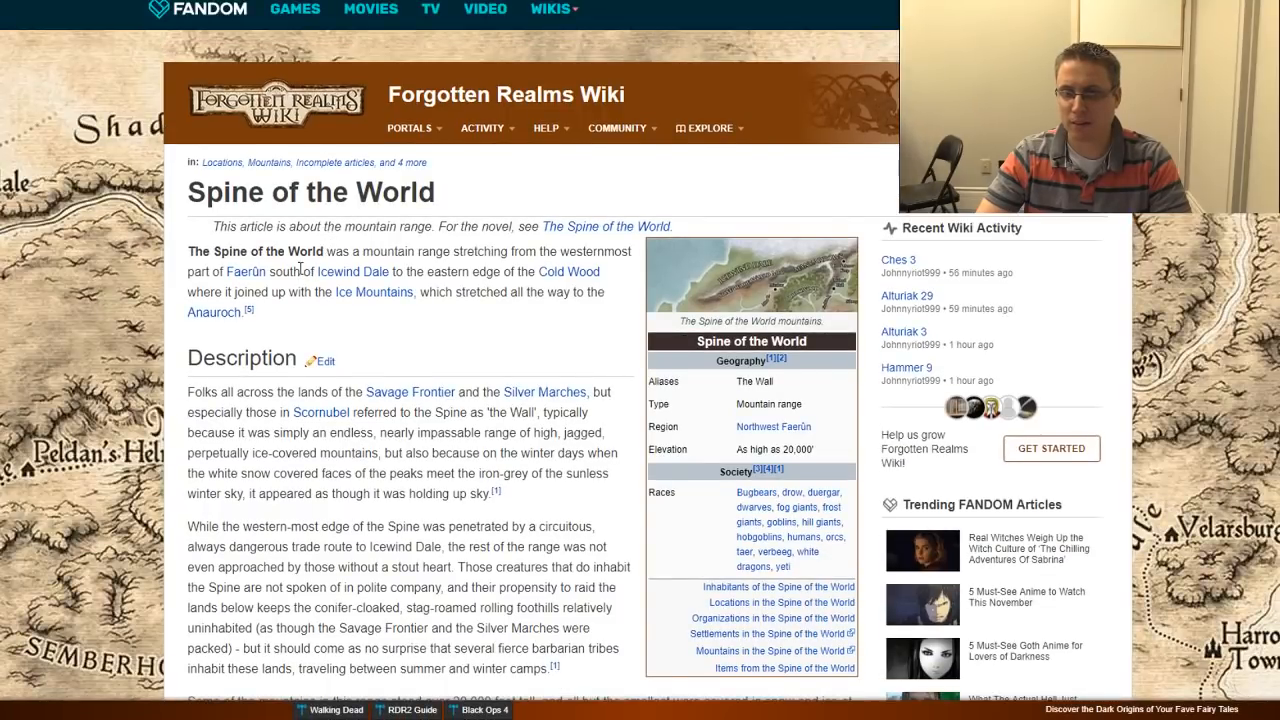
{"action": "scroll", "coordinate": [299, 275], "scroll_direction": "down", "scroll_amount": 4}
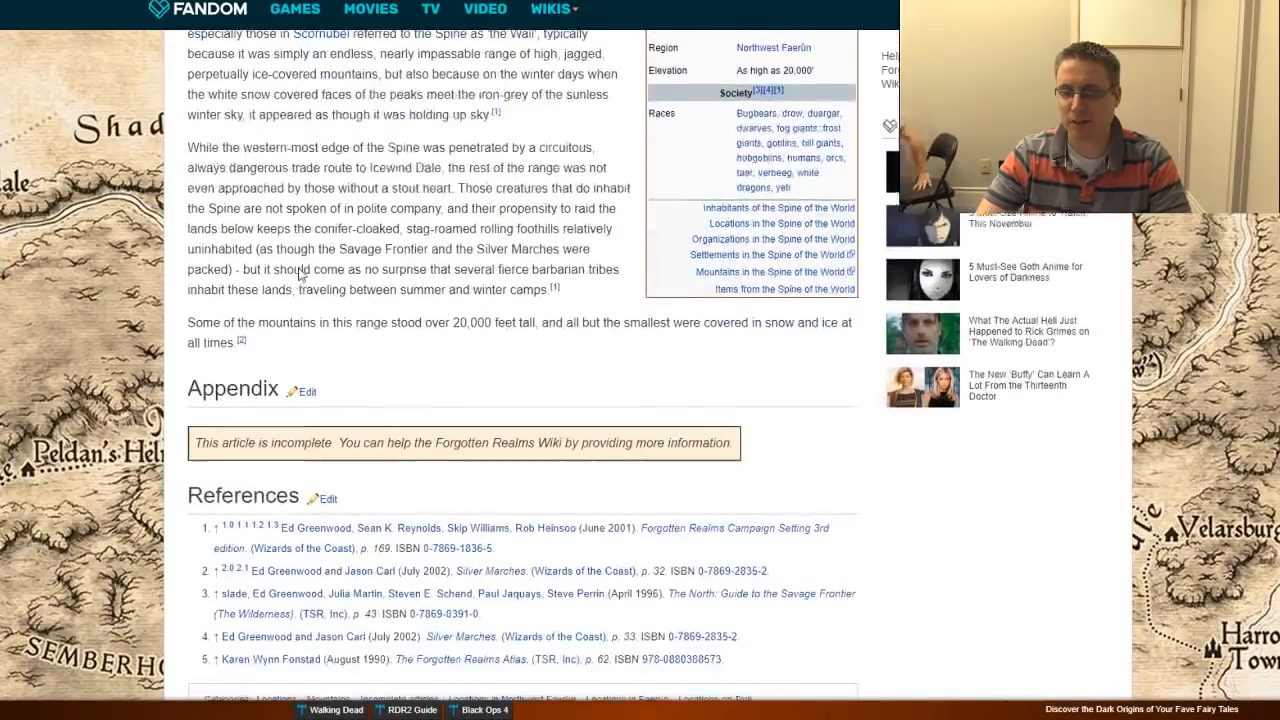
{"action": "scroll", "coordinate": [299, 275], "scroll_direction": "down", "scroll_amount": 2}
{"action": "scroll", "coordinate": [299, 270], "scroll_direction": "up", "scroll_amount": 6}
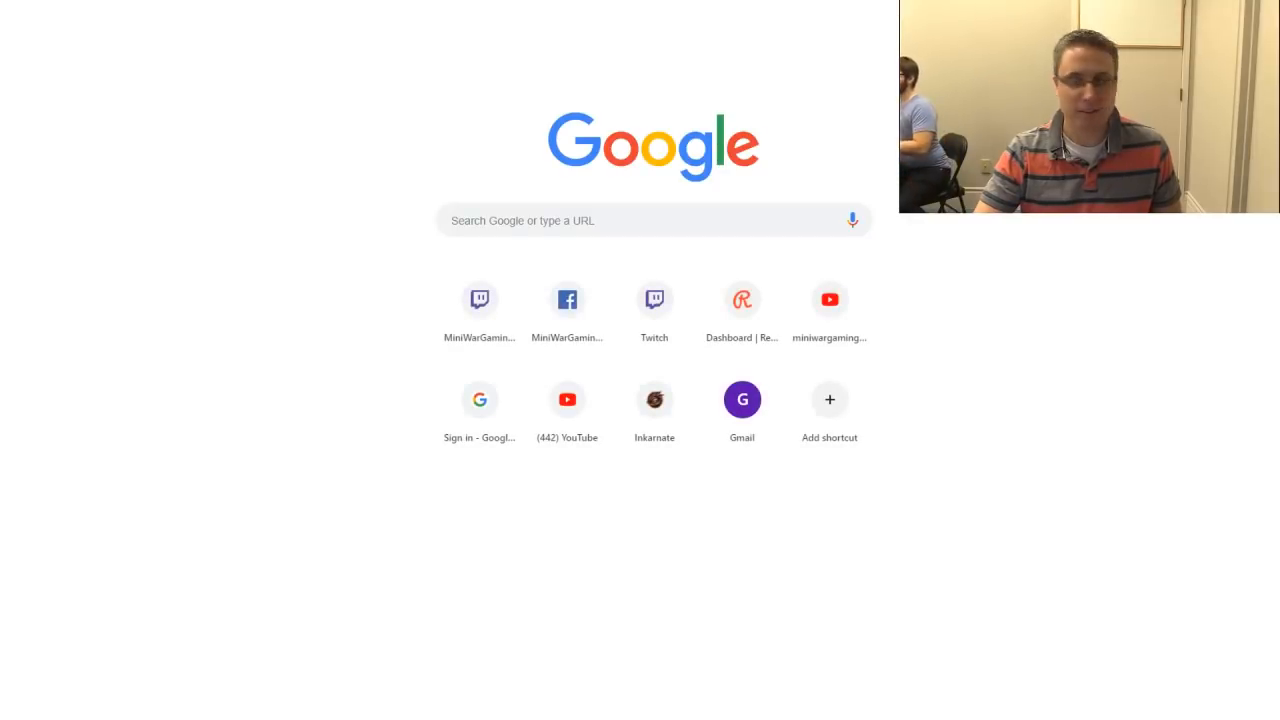
Step: Search Google for the meaning of a first name
{"action": "left_click", "coordinate": [522, 226]}
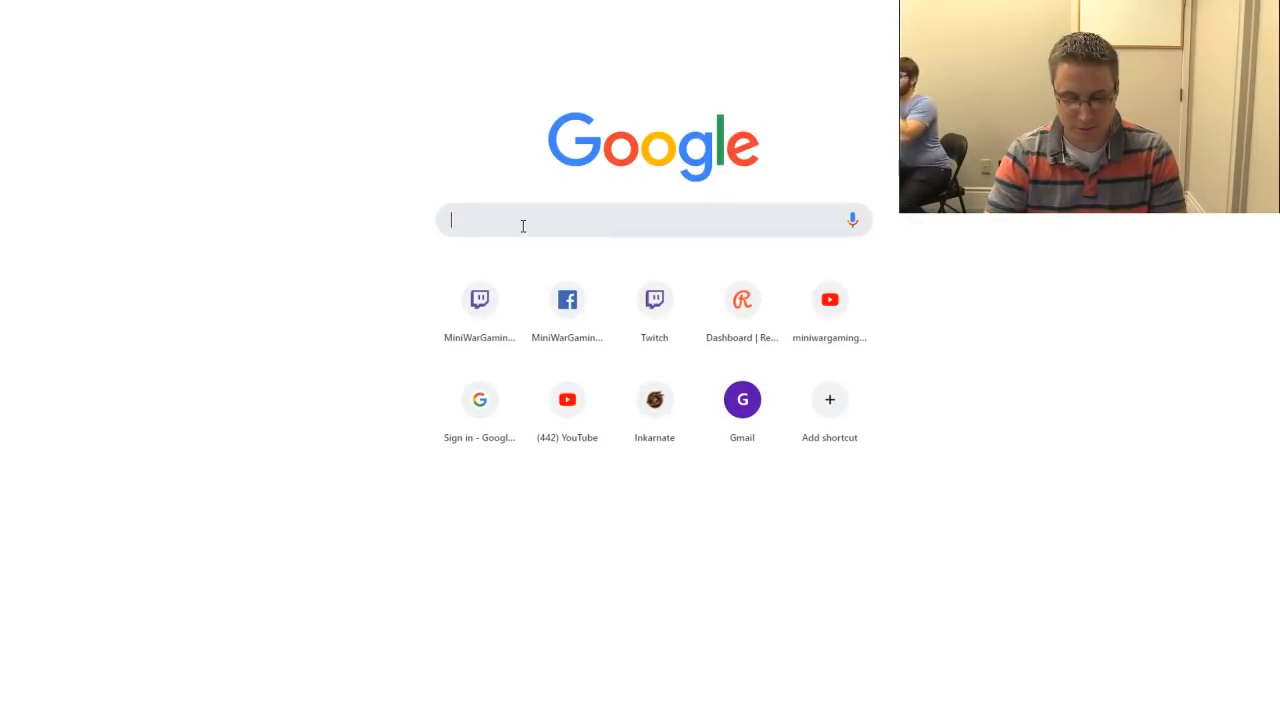
{"action": "type", "text": "meaning of life"}
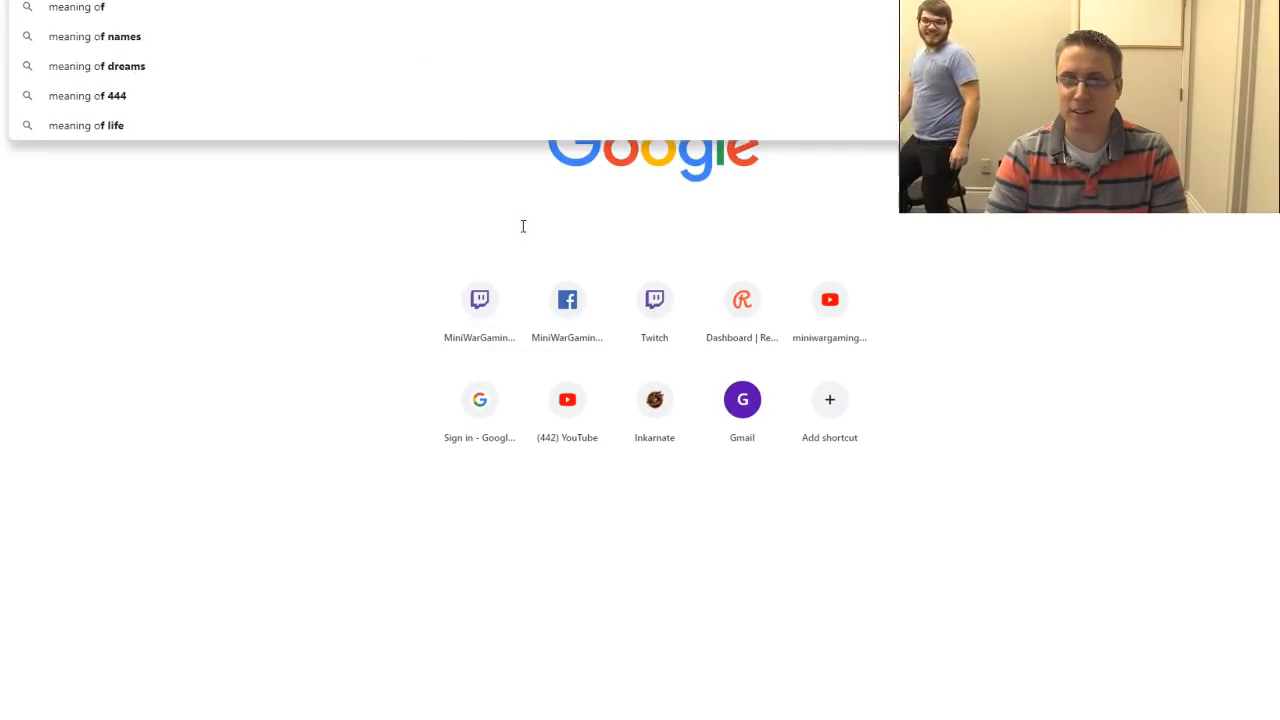
{"action": "key", "text": "Return"}
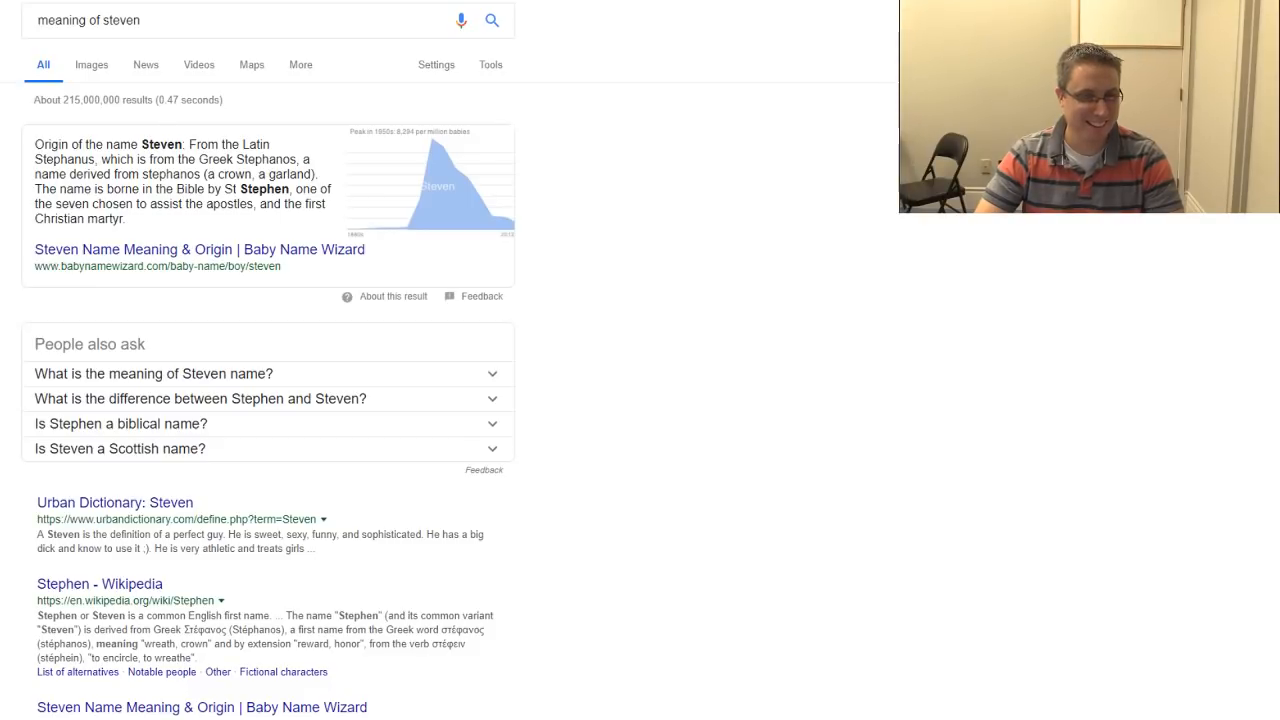
{"action": "left_click", "coordinate": [172, 20]}
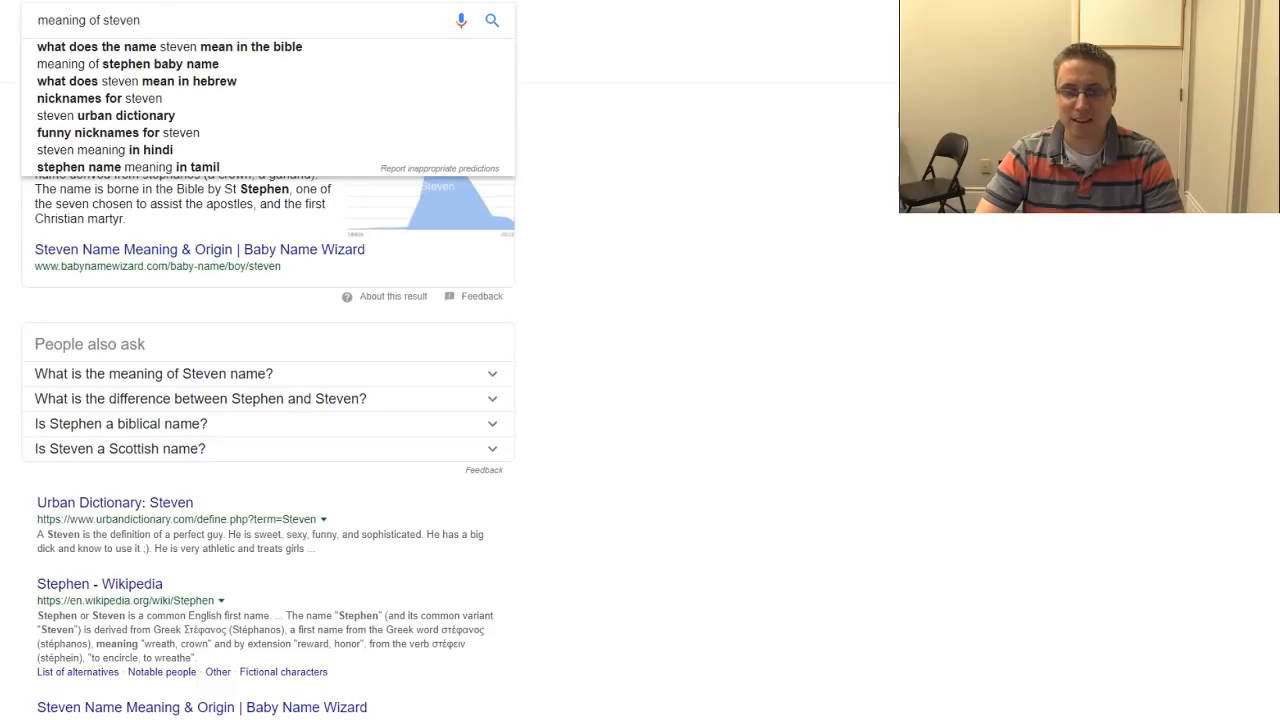
{"action": "key", "text": "Escape"}
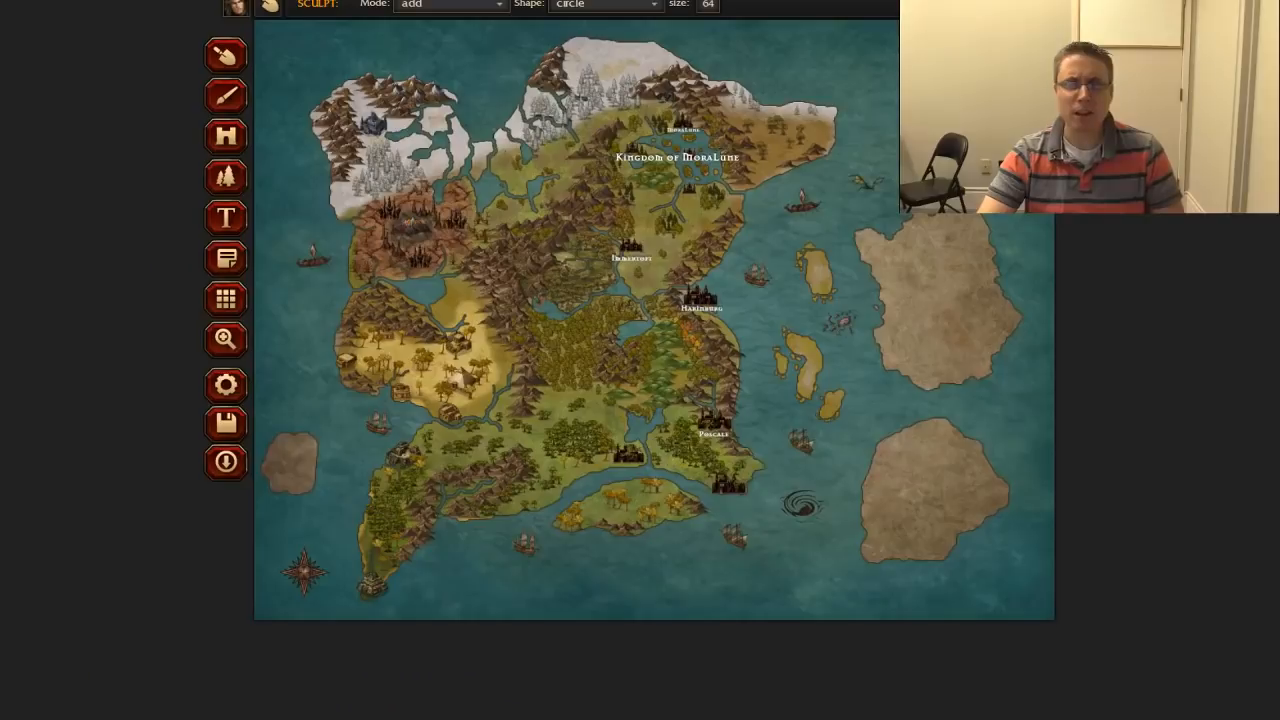
Step: Return to the Inkarnate map list from the world map and reopen the Harinburg city map for editing
{"action": "left_click", "coordinate": [234, 10]}
{"action": "left_click", "coordinate": [250, 34]}
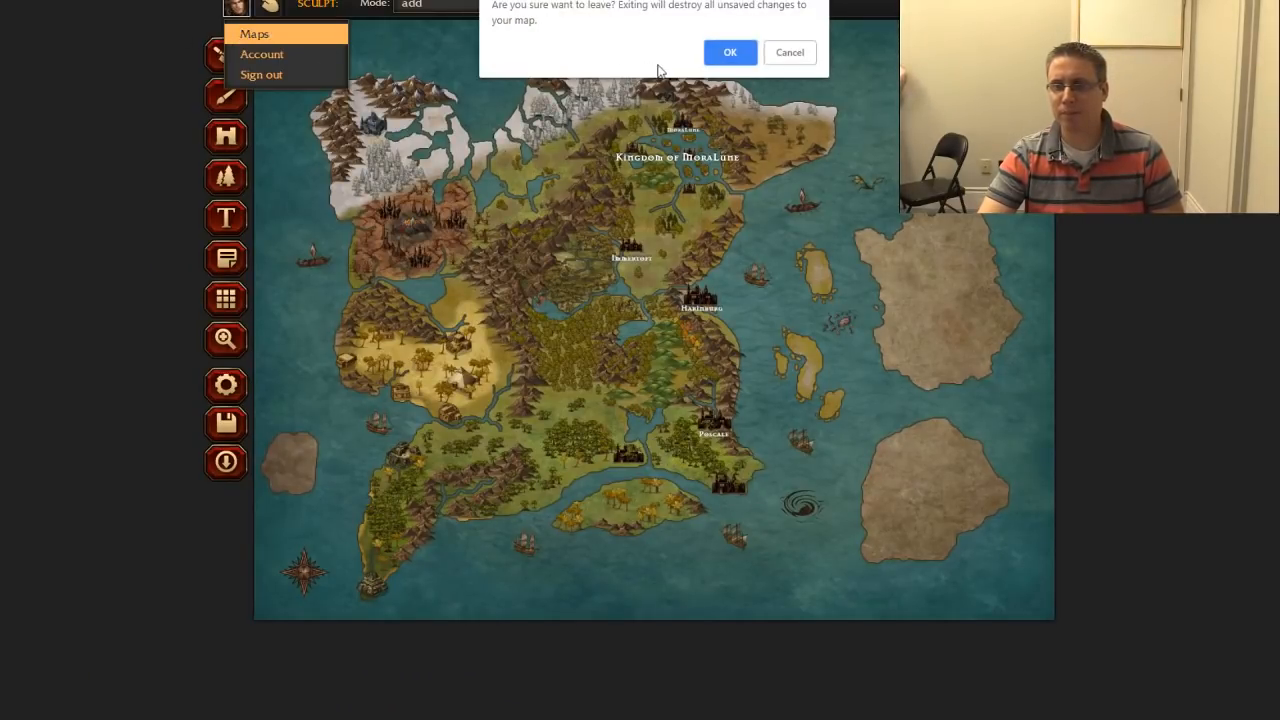
{"action": "left_click", "coordinate": [730, 52]}
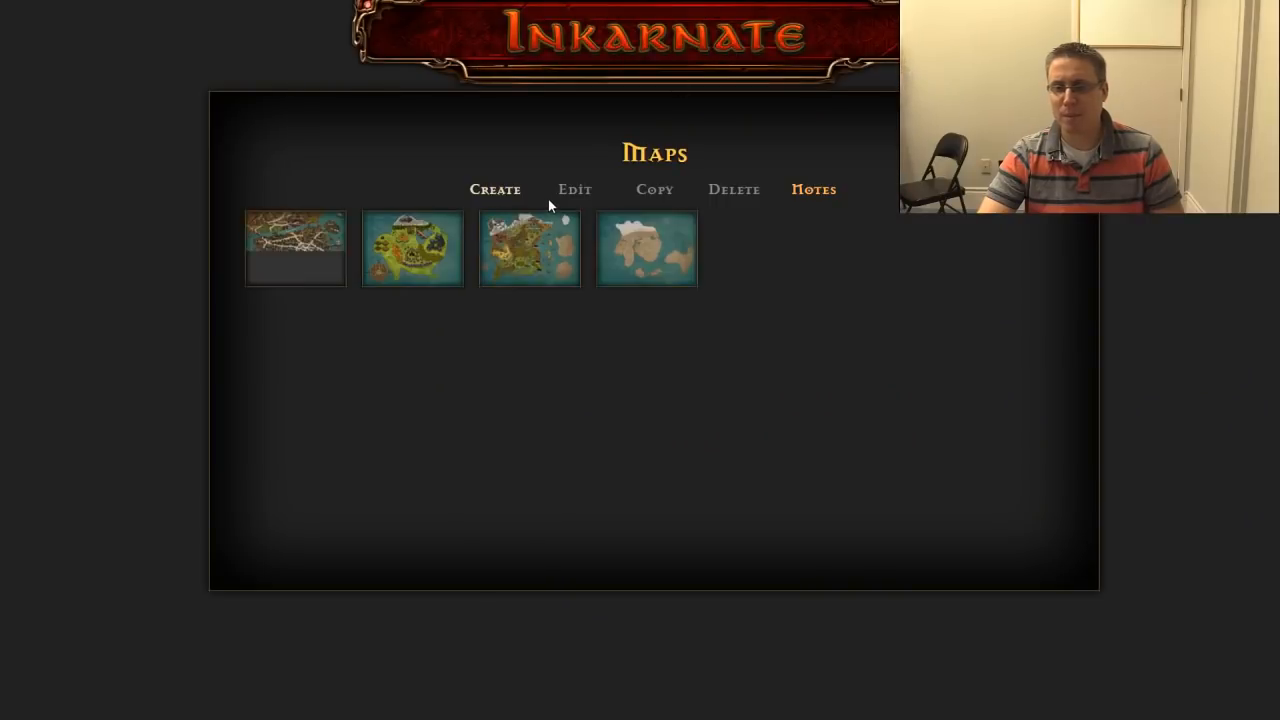
{"action": "left_click", "coordinate": [285, 250]}
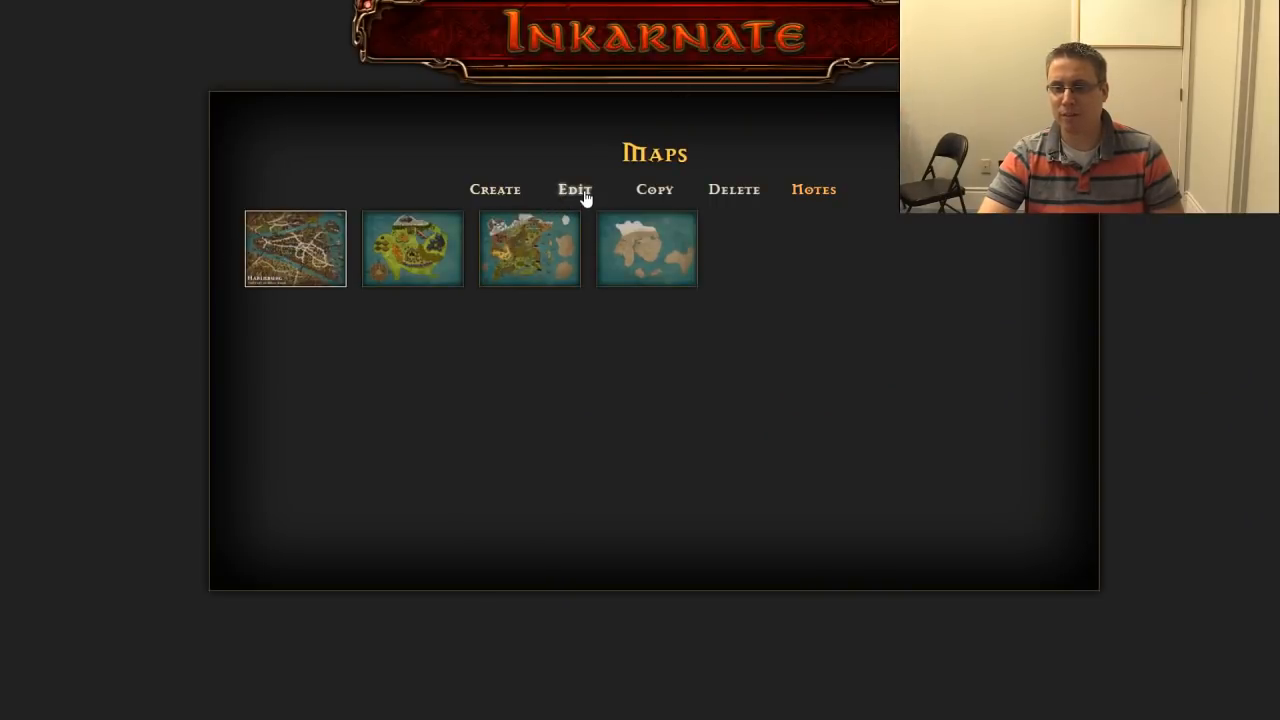
{"action": "left_click", "coordinate": [576, 190]}
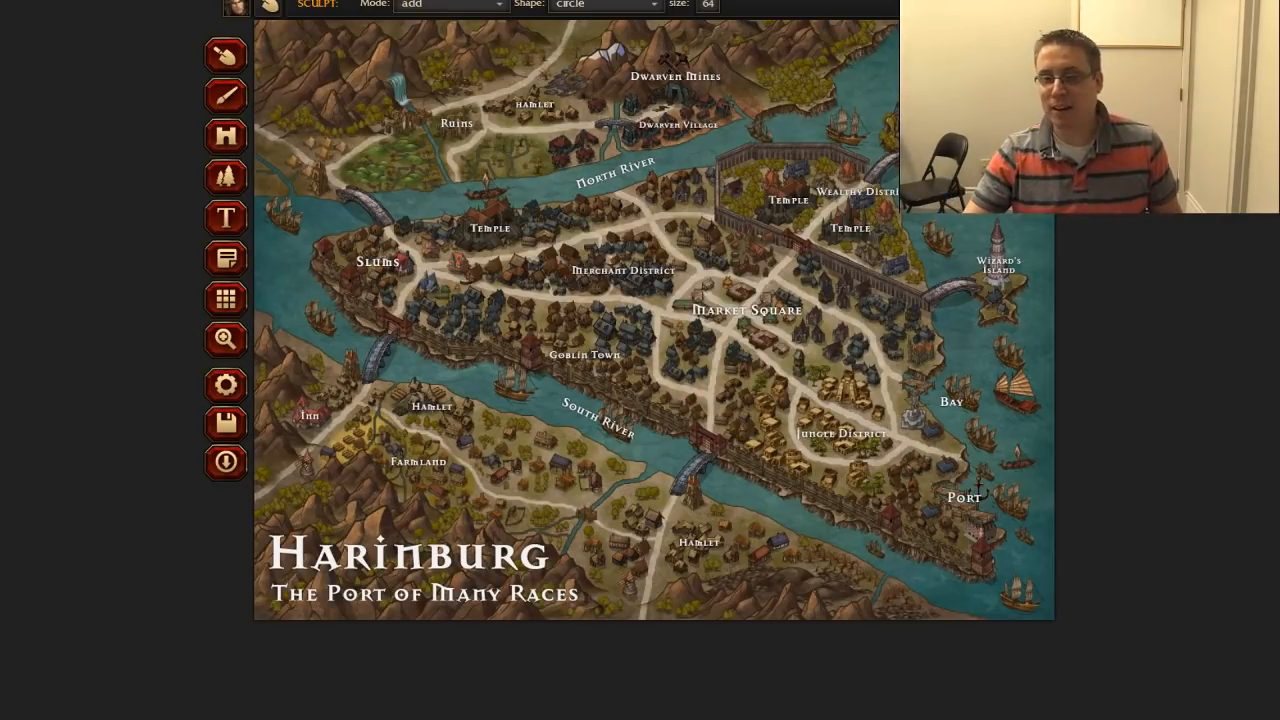
Step: Rename the Temple label northeast of the Slums to "Temple of Kallina" and shift it slightly west beneath the temple
{"action": "left_click", "coordinate": [238, 217]}
{"action": "left_click", "coordinate": [389, 8]}
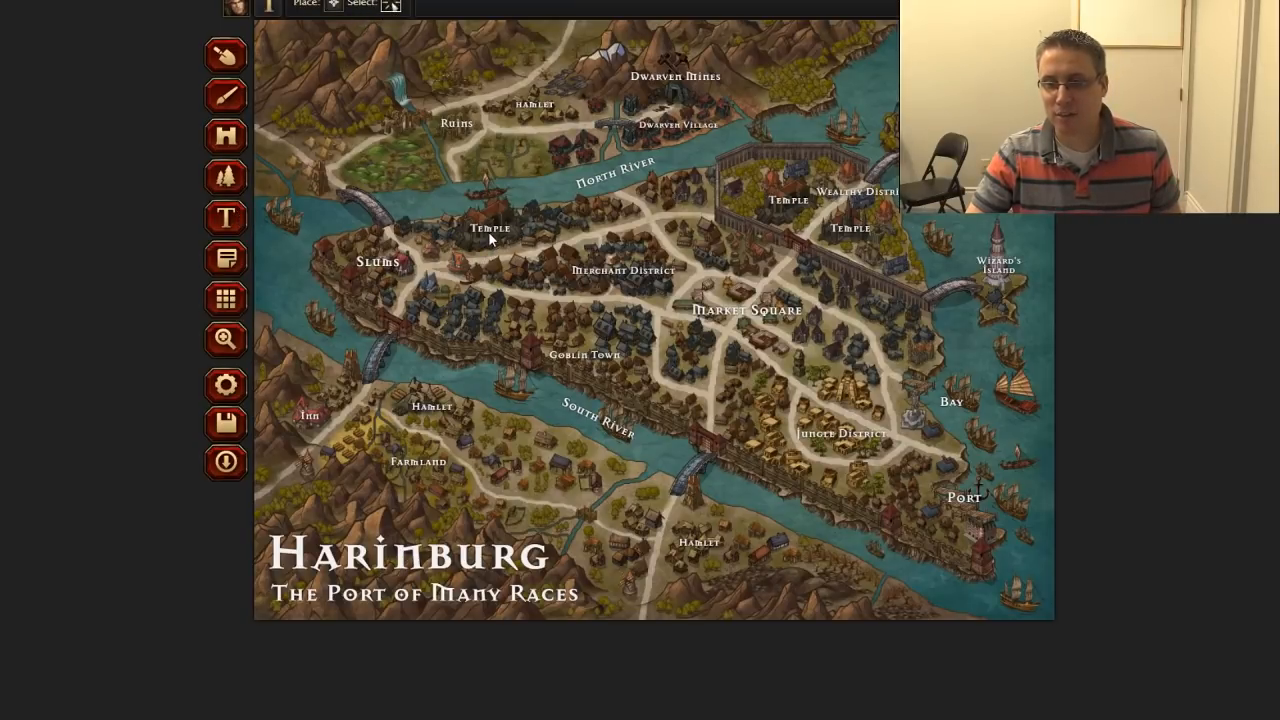
{"action": "left_click", "coordinate": [489, 232]}
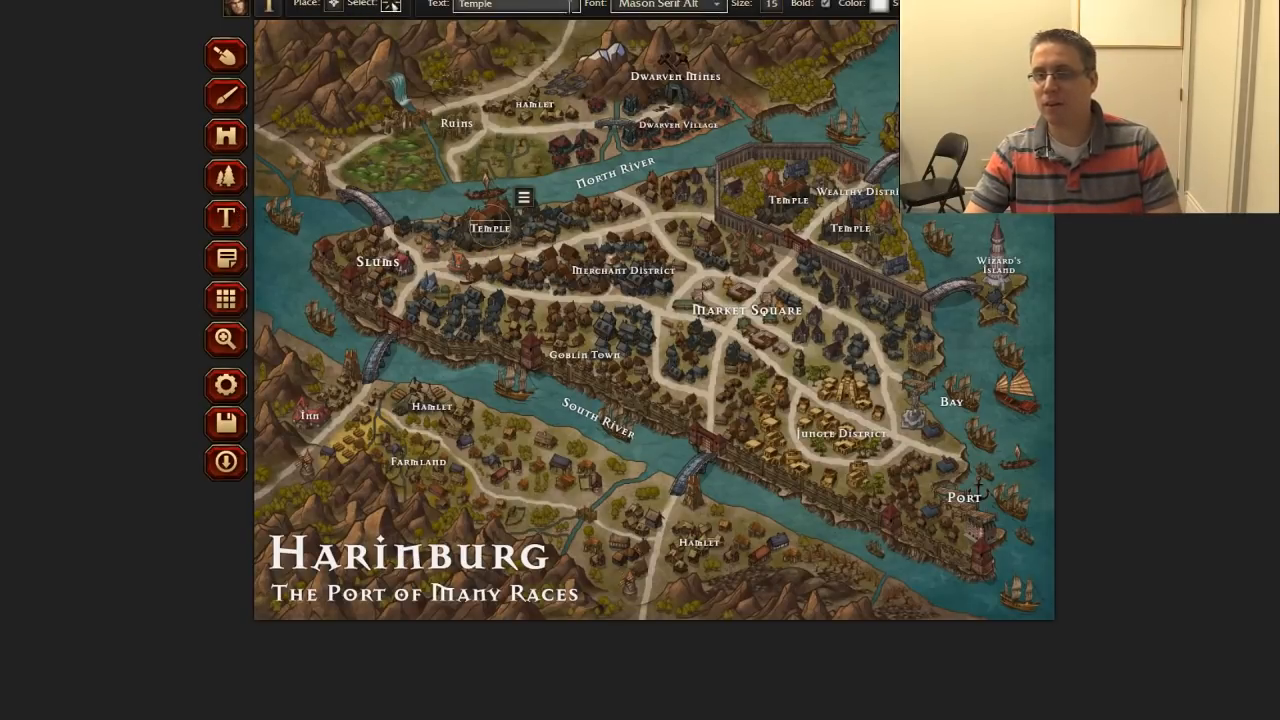
{"action": "left_click", "coordinate": [552, 6]}
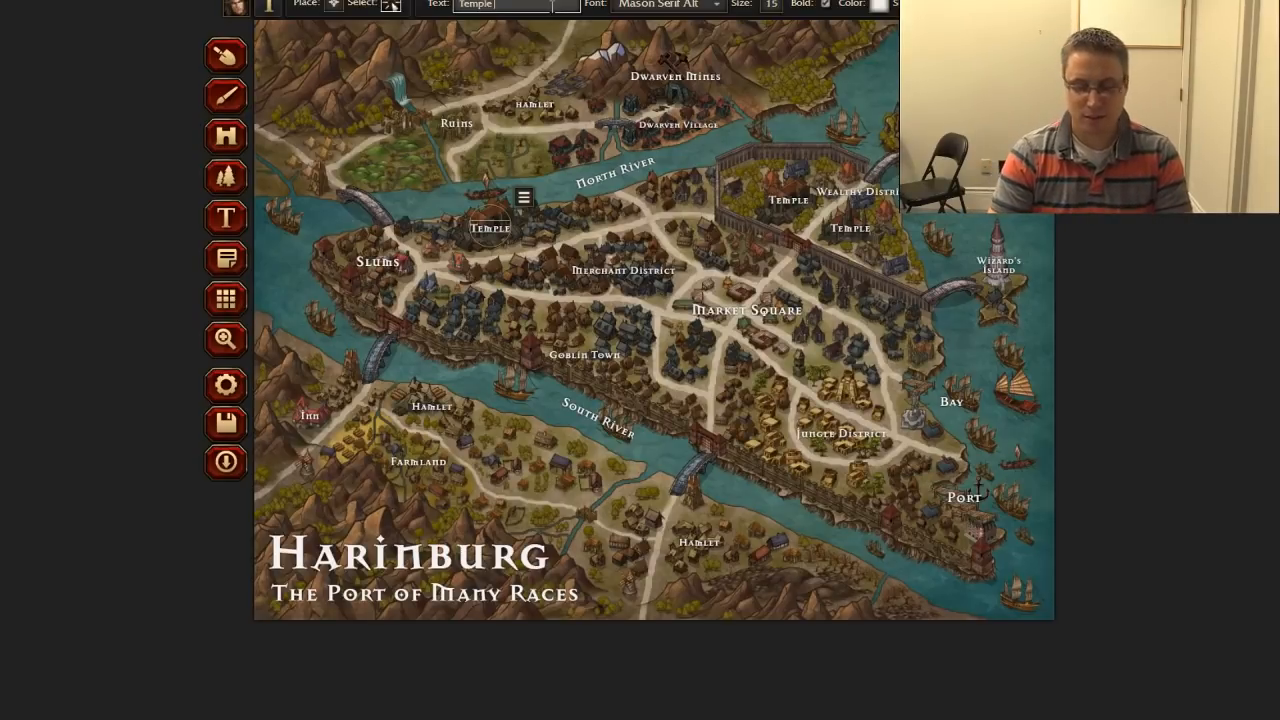
{"action": "type", "text": "of Kalli"}
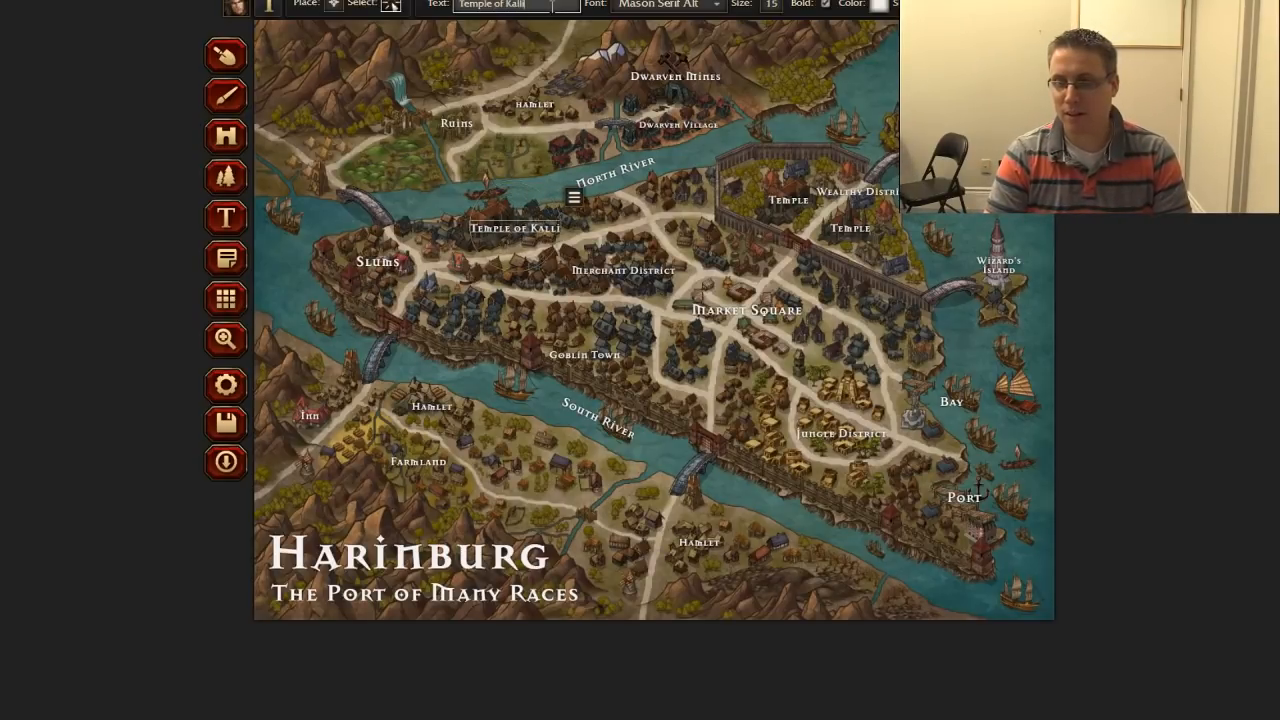
{"action": "type", "text": "na"}
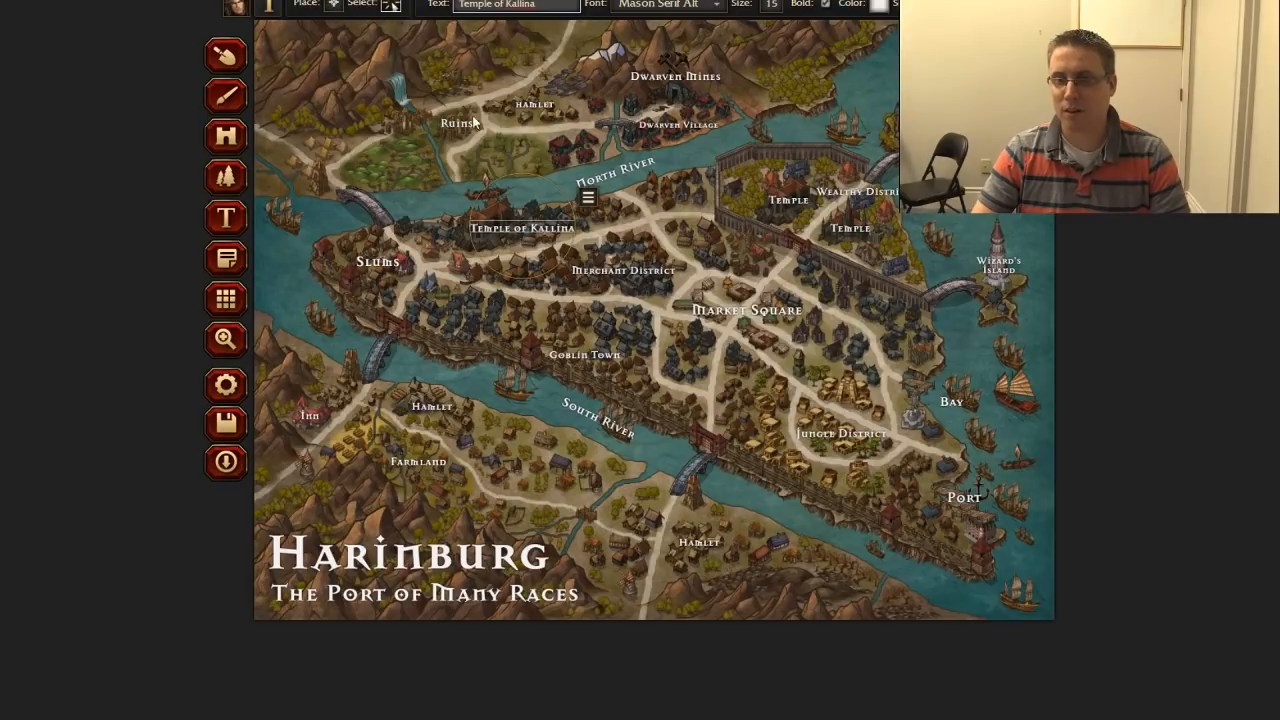
{"action": "left_click_drag", "start_coordinate": [515, 186], "coordinate": [492, 196]}
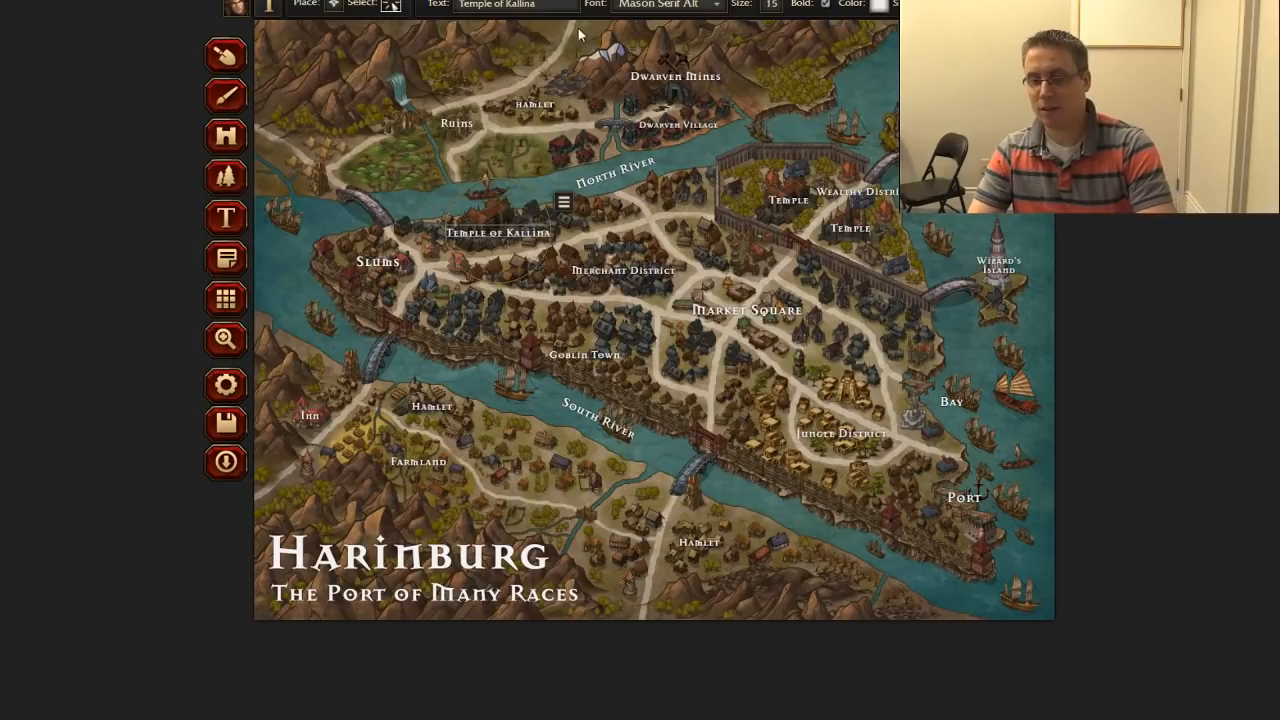
{"action": "left_click", "coordinate": [555, 4]}
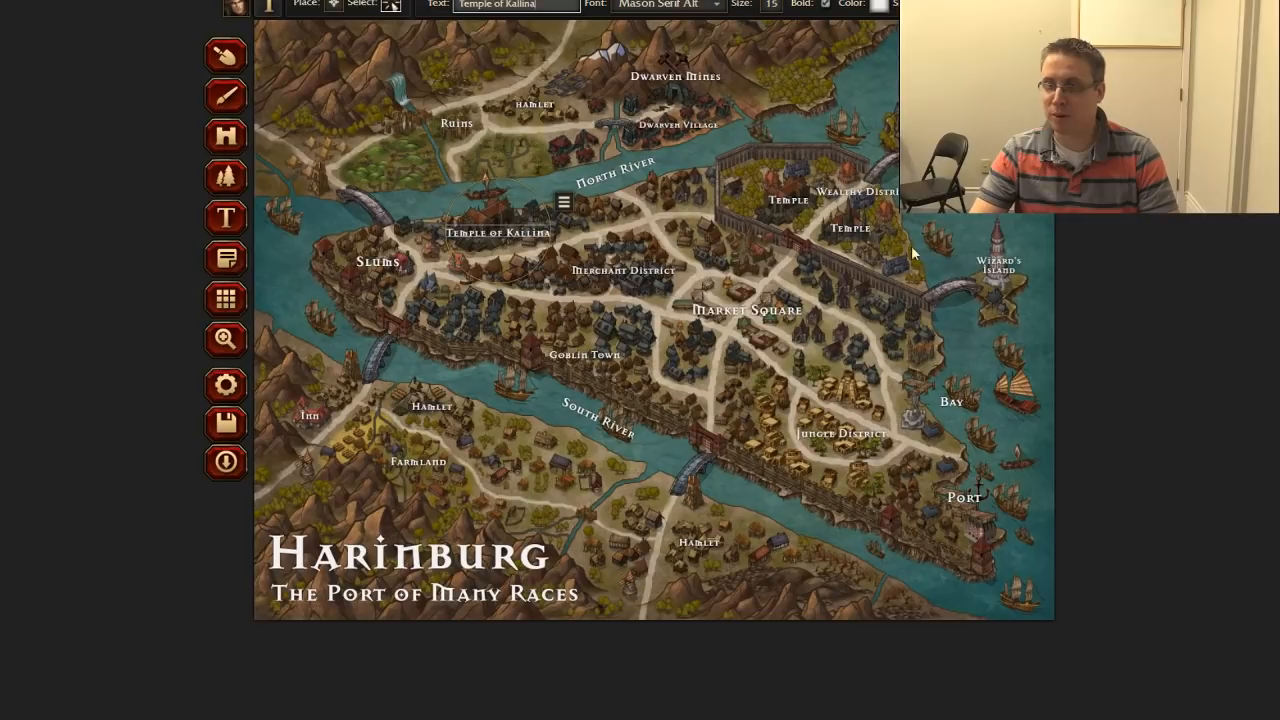
Step: Rename the western Temple label inside the walled wealthy district to "Temple of Samara" and shift it slightly southwest
{"action": "left_click", "coordinate": [800, 207]}
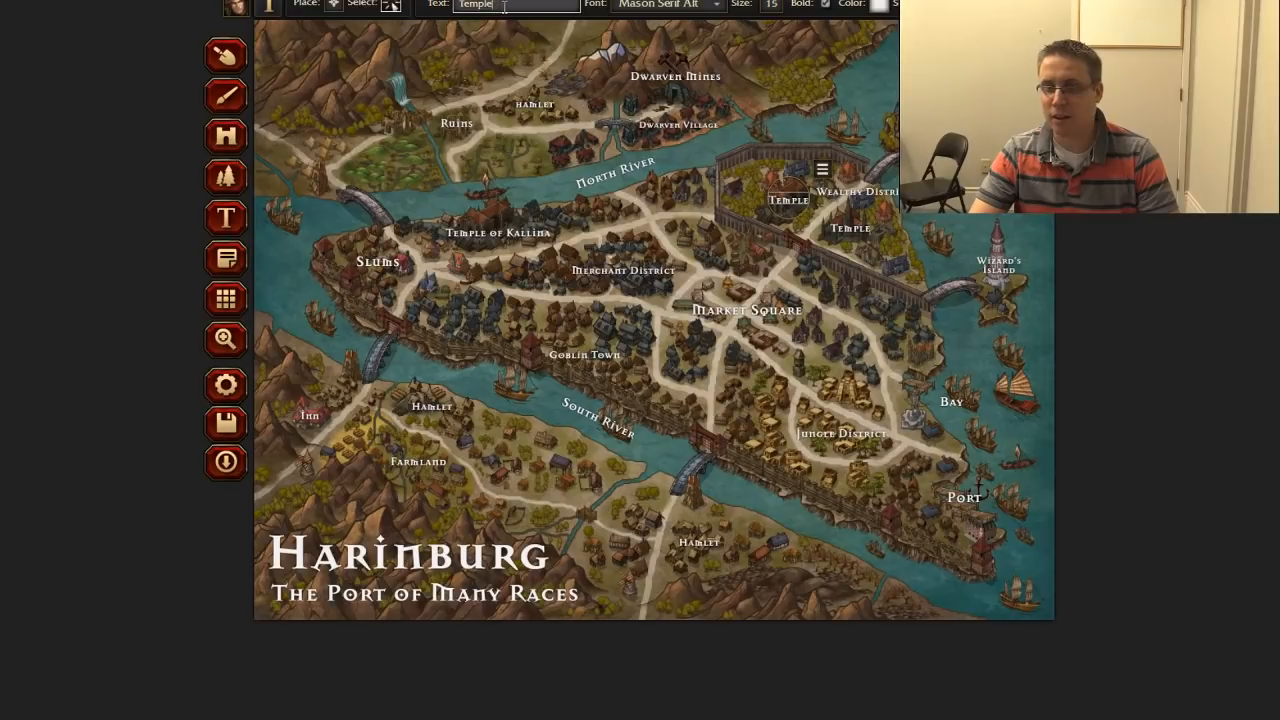
{"action": "type", "text": "of"}
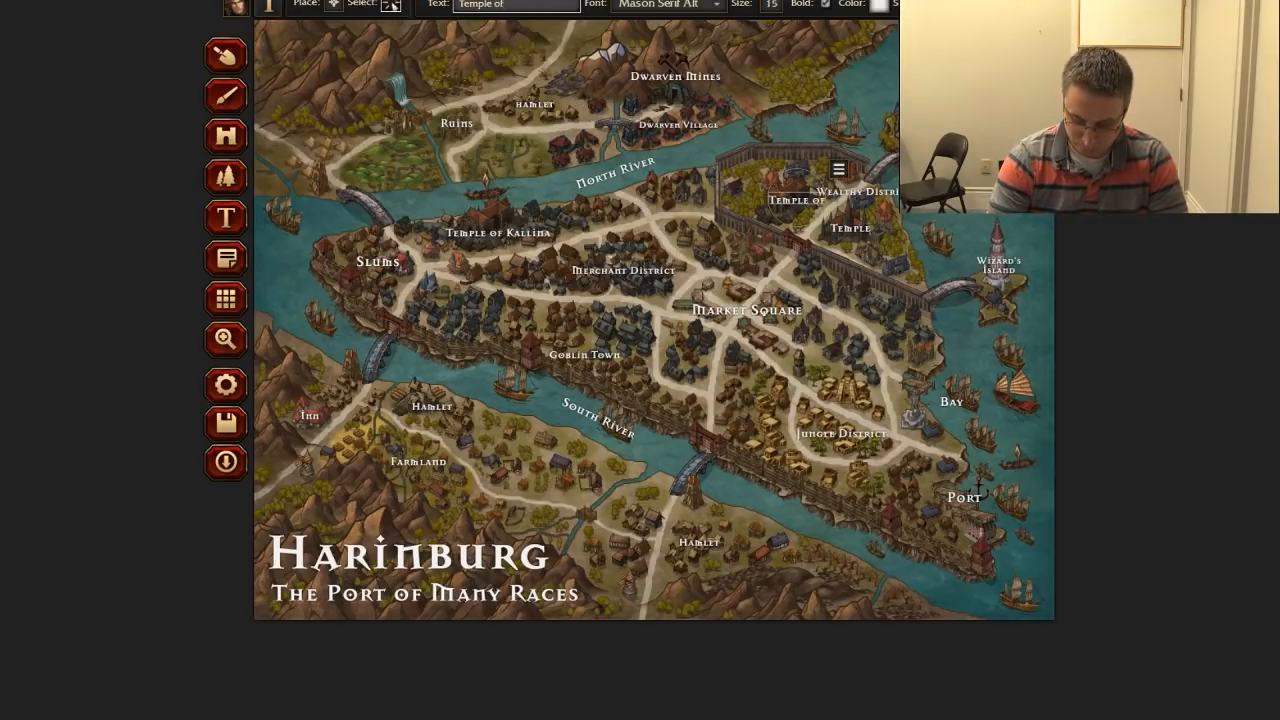
{"action": "type", "text": " Samara"}
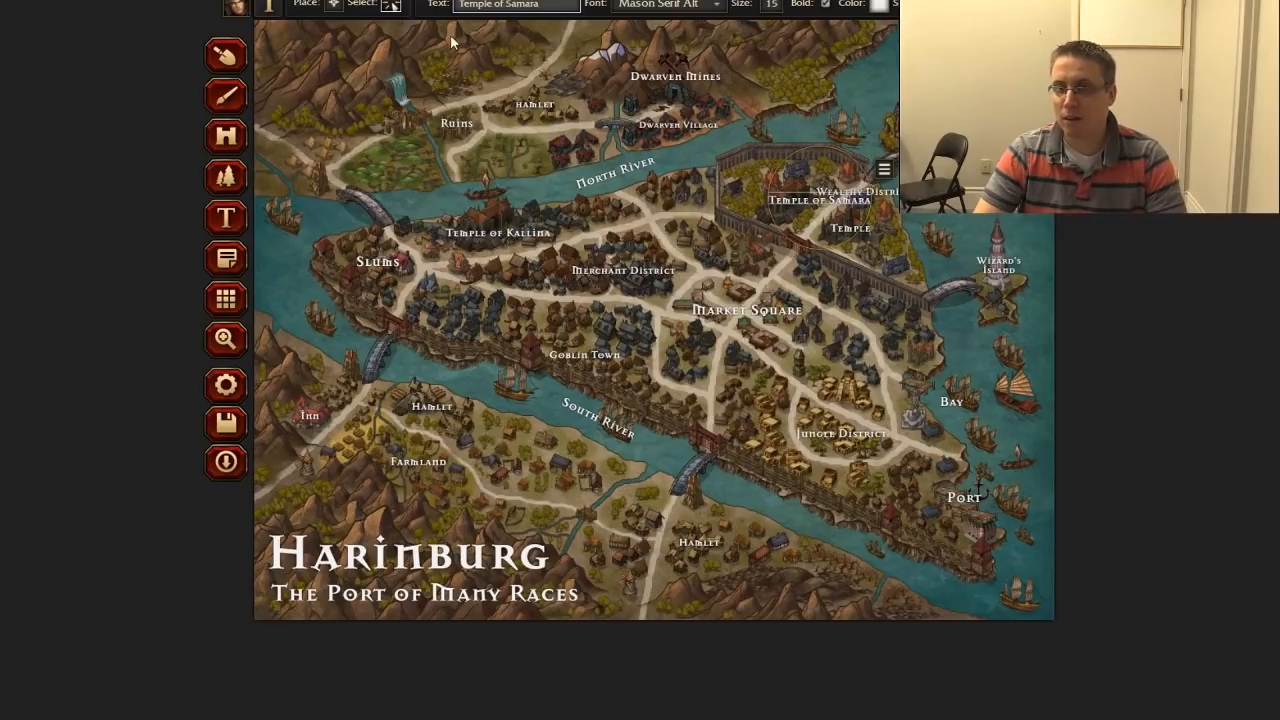
{"action": "left_click_drag", "start_coordinate": [808, 208], "coordinate": [777, 217]}
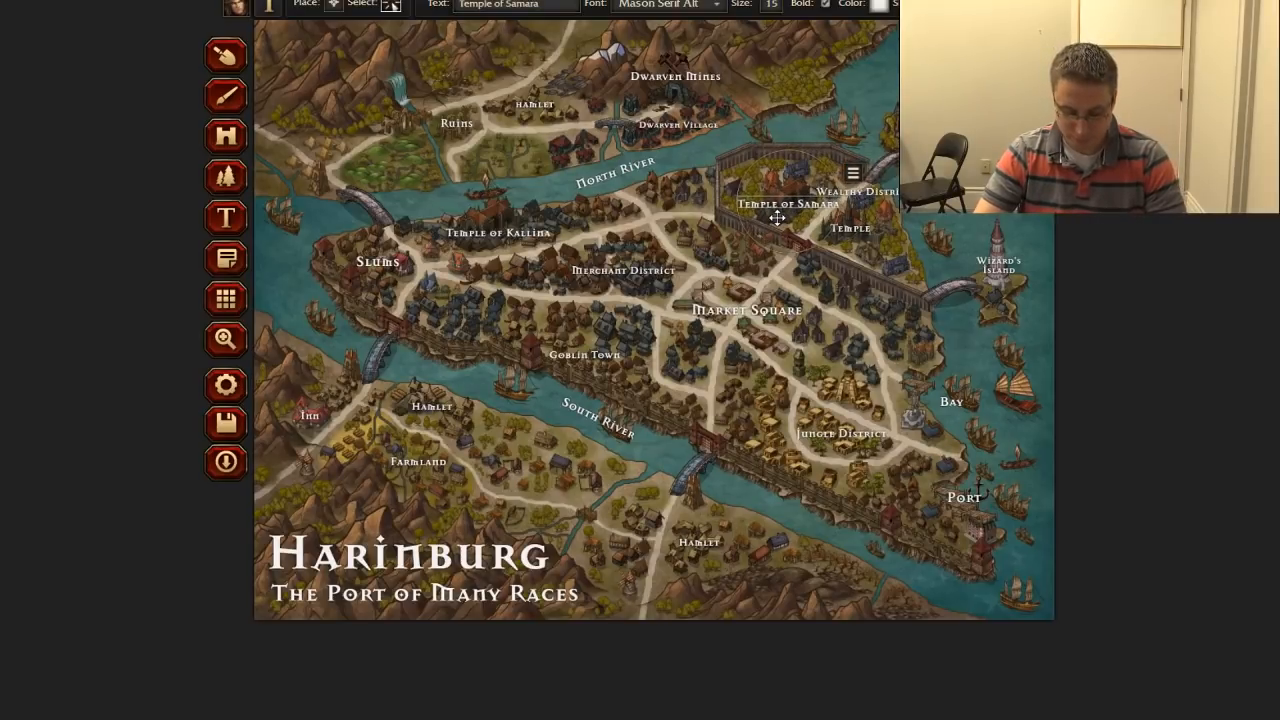
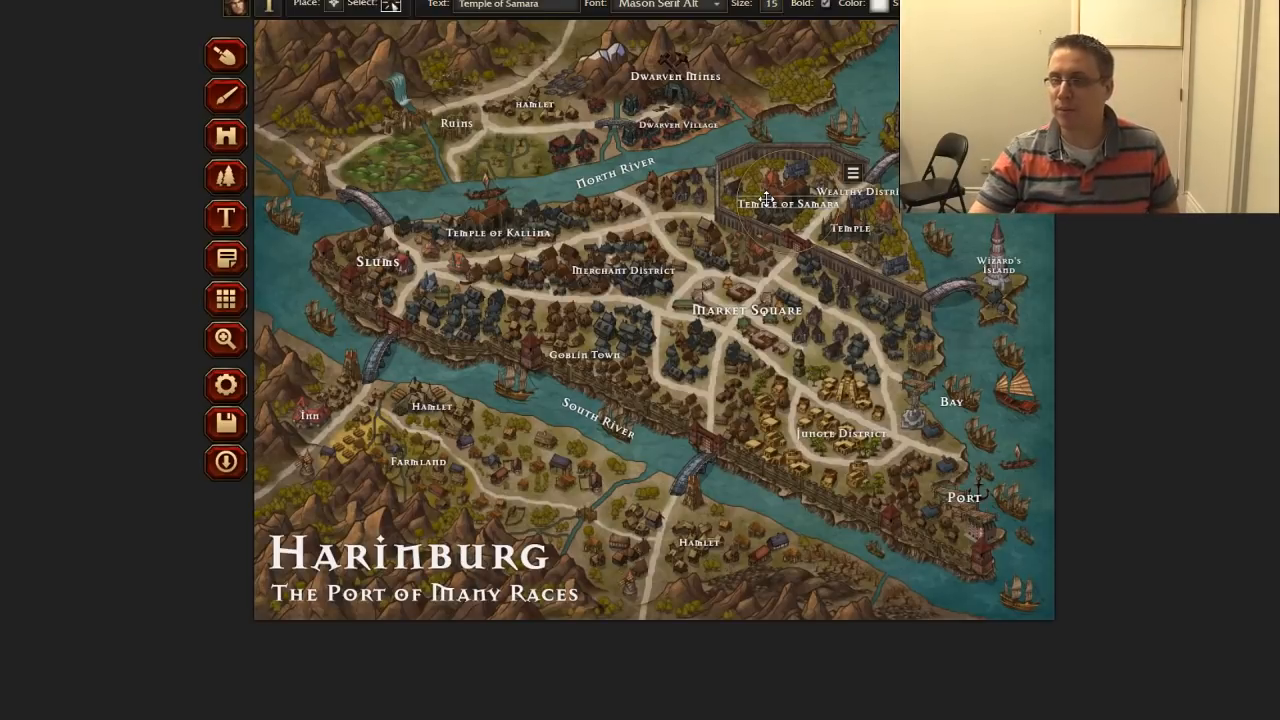
Step: Rename the remaining Temple label in the walled wealthy district to "Temple of Beol" and shift it slightly west
{"action": "left_click", "coordinate": [850, 240]}
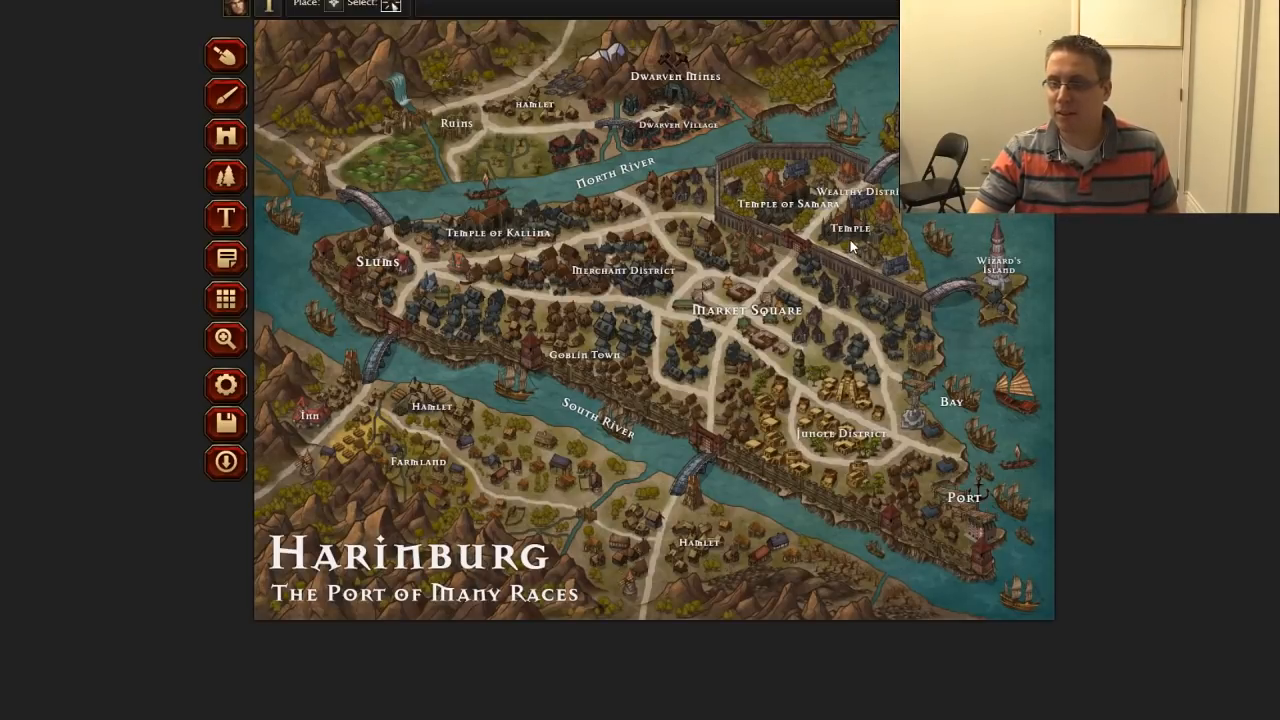
{"action": "left_click", "coordinate": [852, 231]}
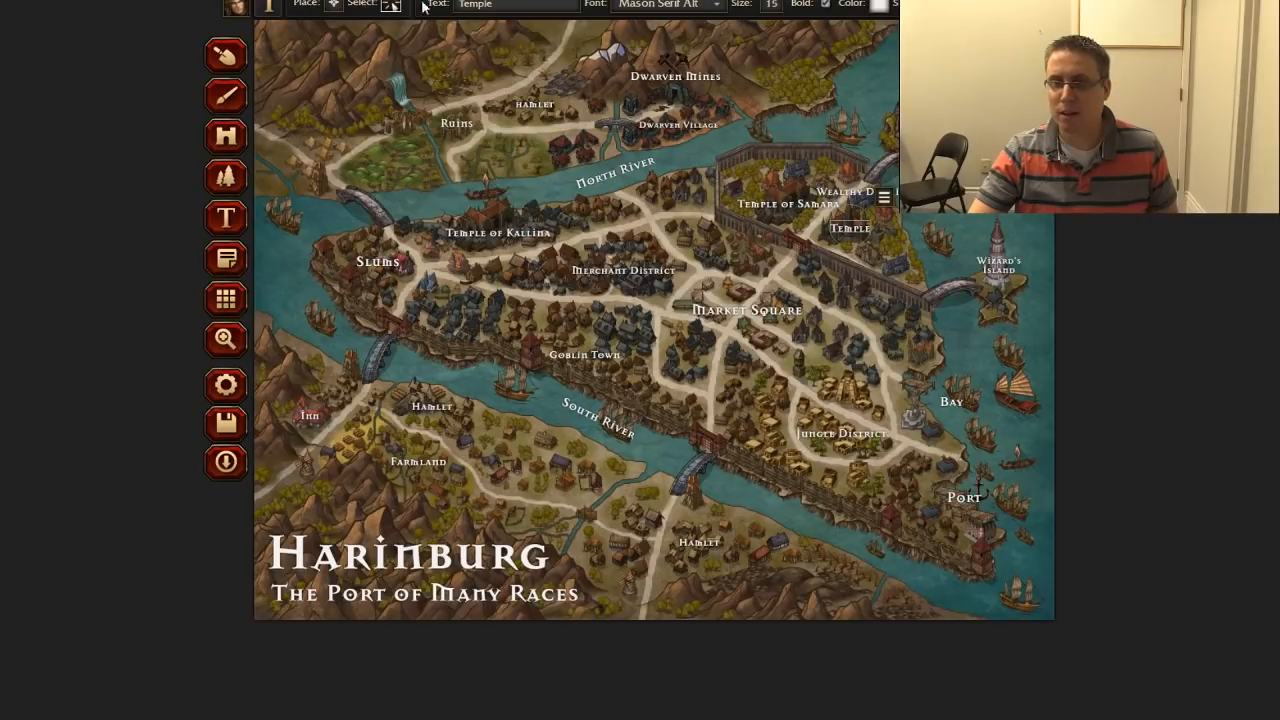
{"action": "type", "text": "of Beol"}
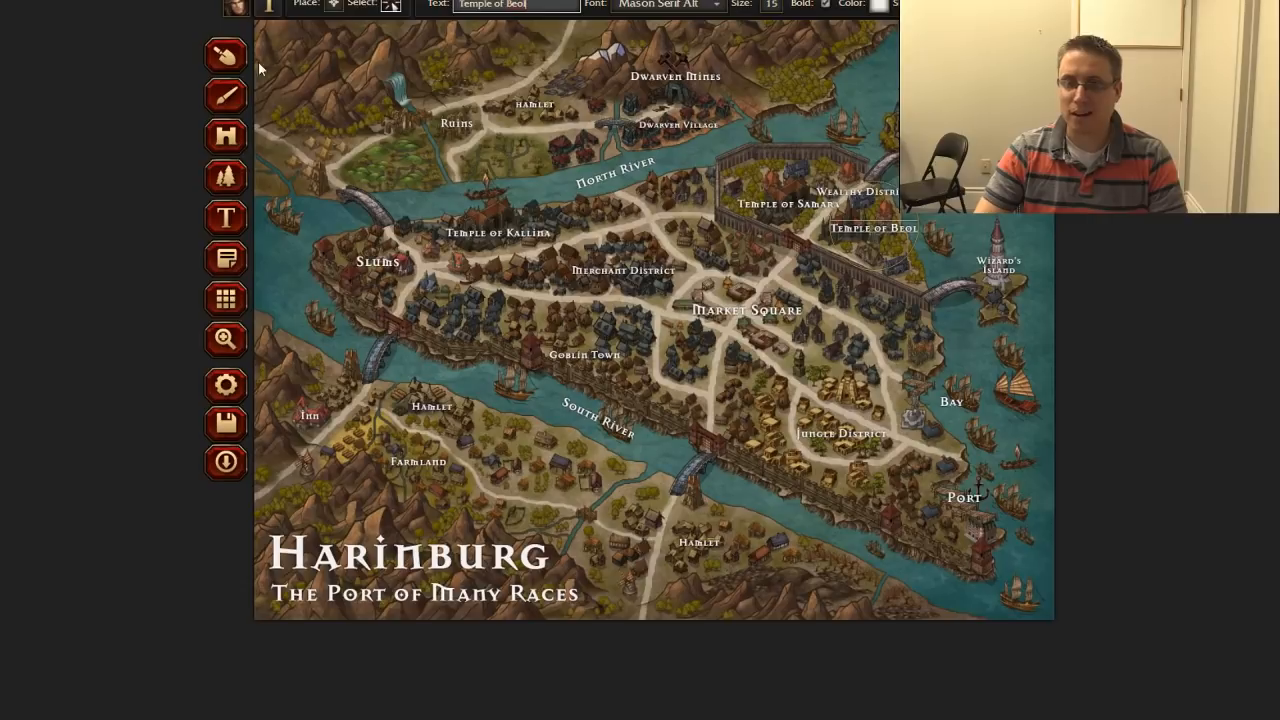
{"action": "left_click", "coordinate": [872, 250]}
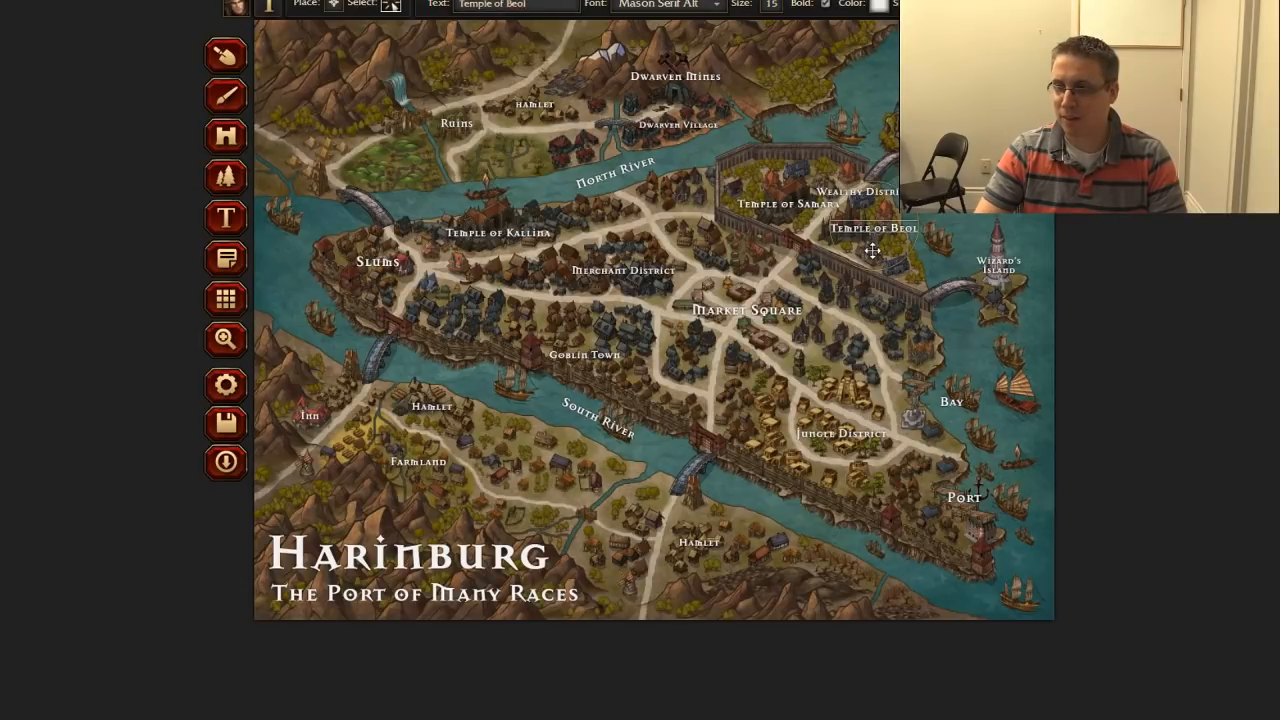
{"action": "left_click_drag", "start_coordinate": [872, 250], "coordinate": [849, 252]}
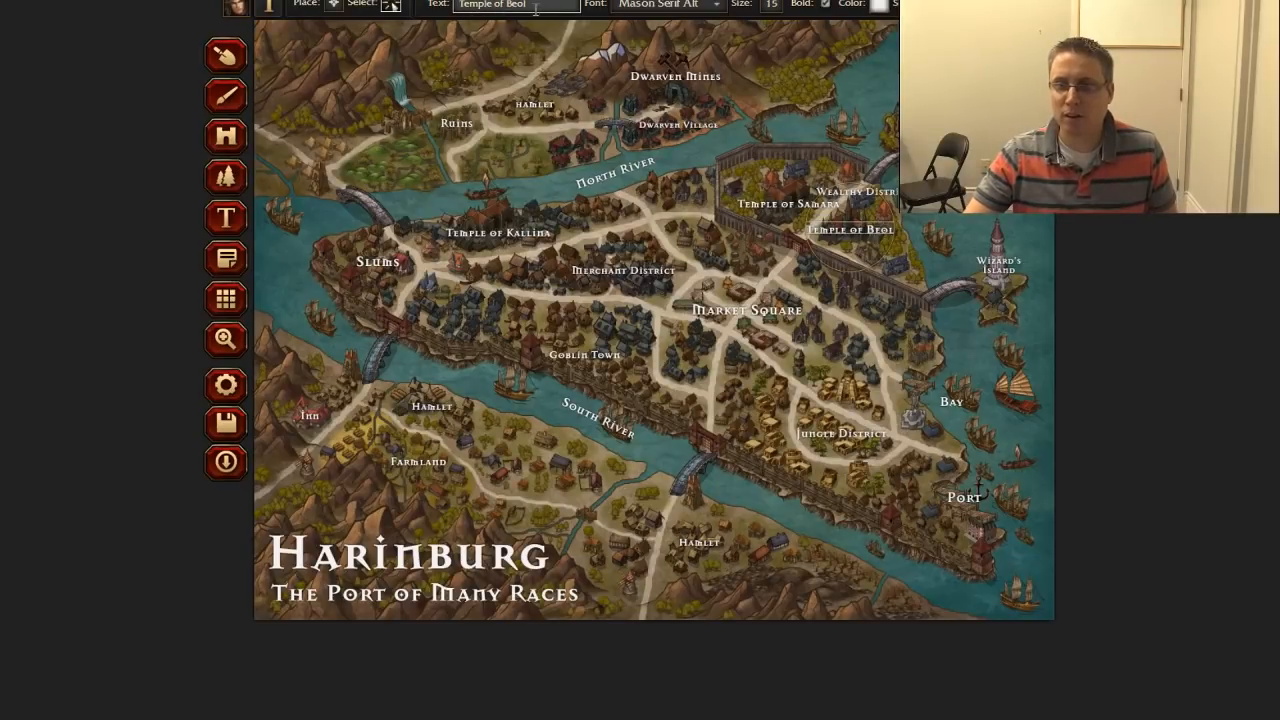
Step: Rename the Ruins label in the northwest of the map to "Palace Ruins" and shift it slightly southwest
{"action": "left_click", "coordinate": [453, 120]}
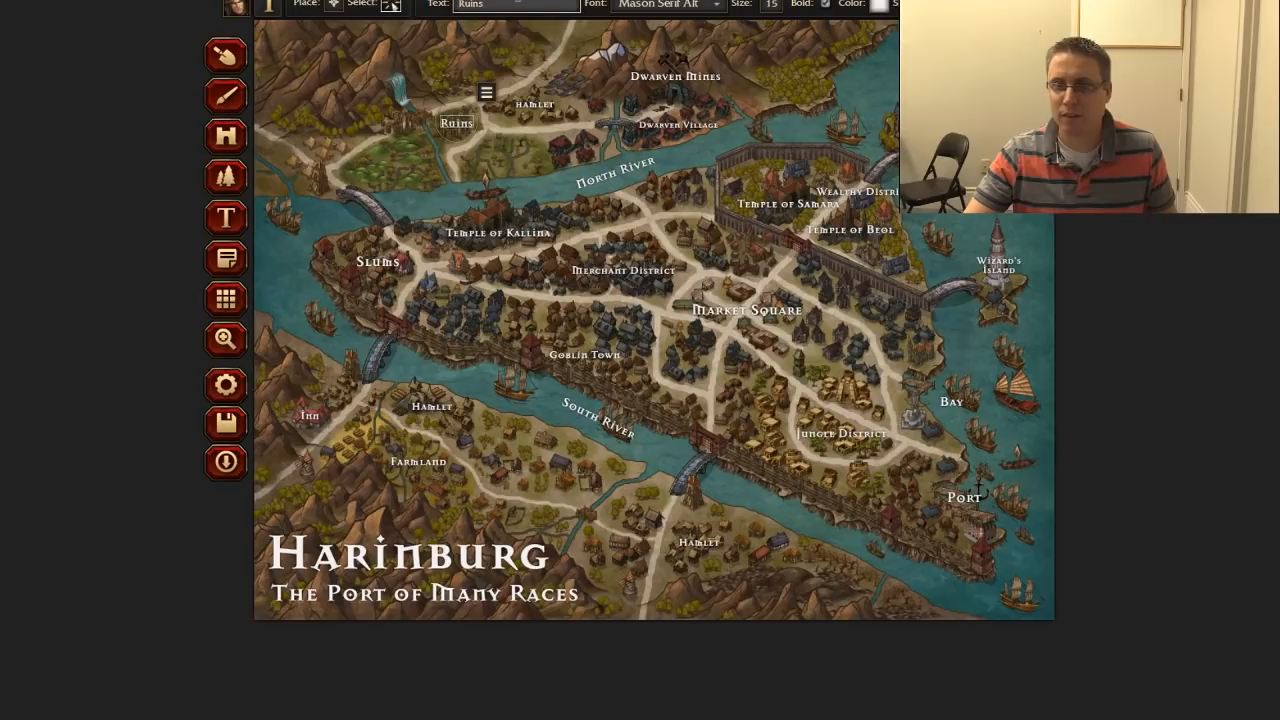
{"action": "type", "text": "Palace"}
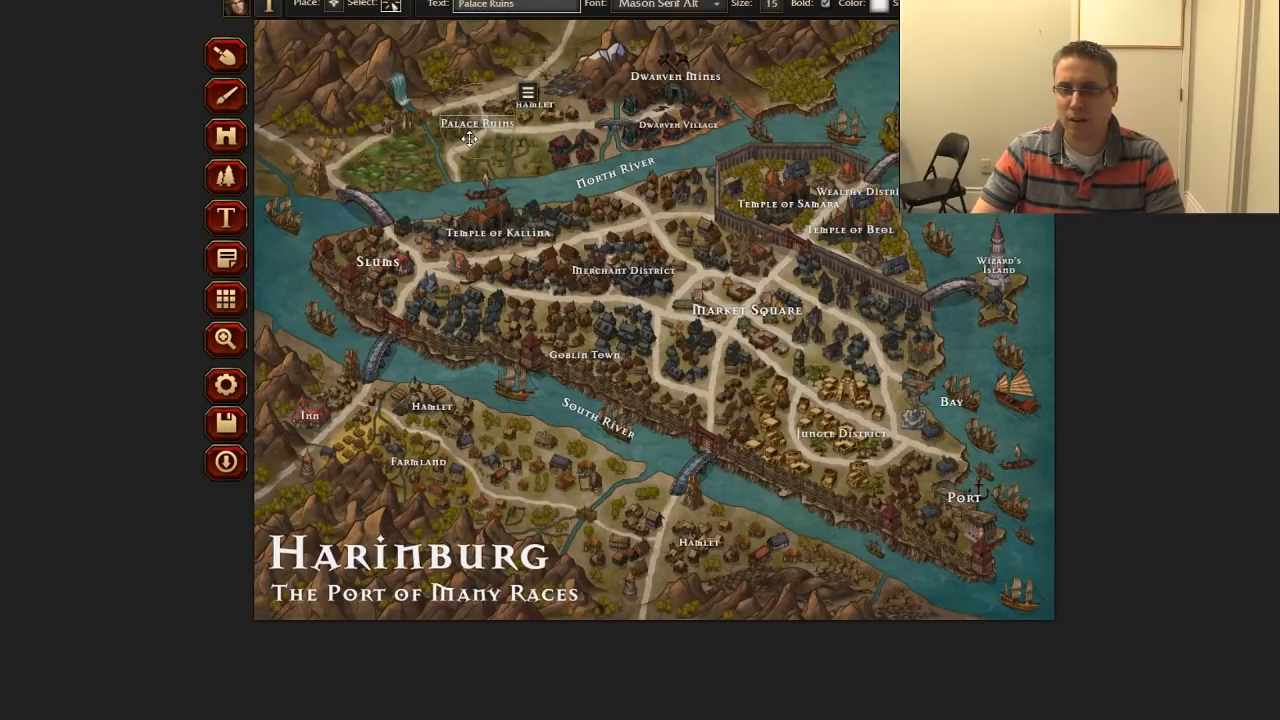
{"action": "left_click_drag", "start_coordinate": [467, 140], "coordinate": [442, 145]}
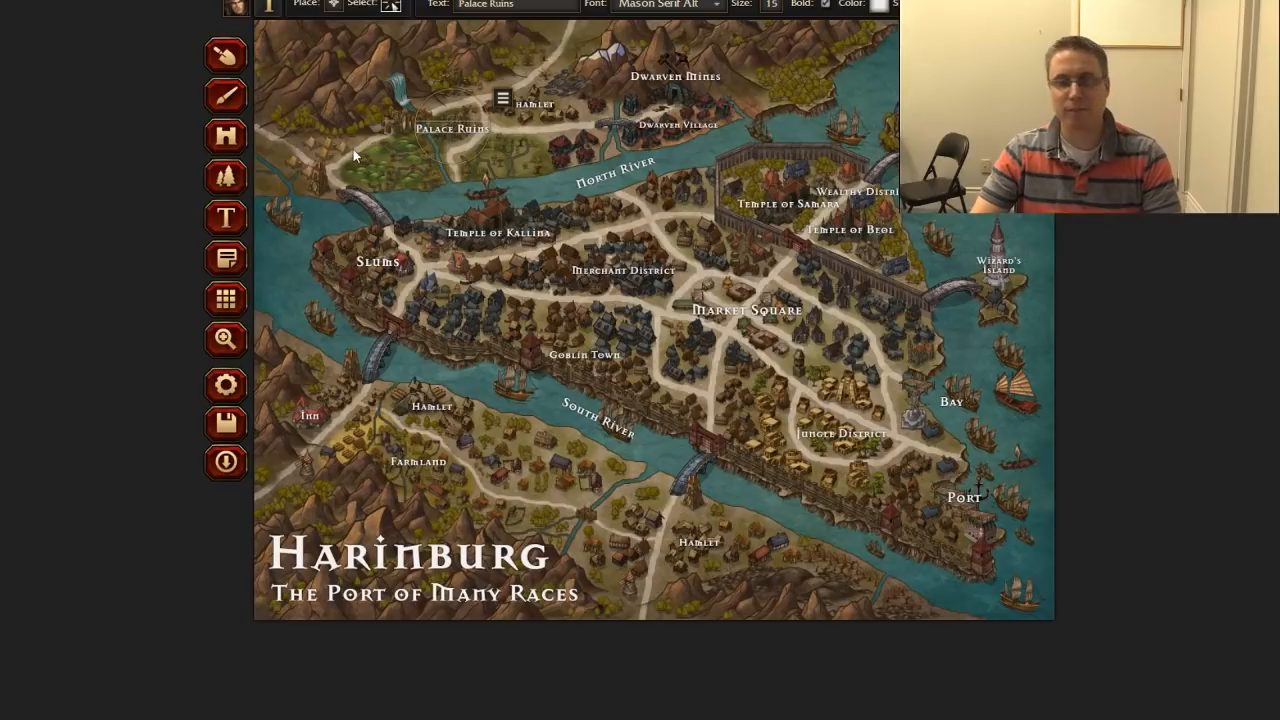
Step: Search Google in a new tab for "which way does the atlantic flow"
{"action": "left_click", "coordinate": [543, 10]}
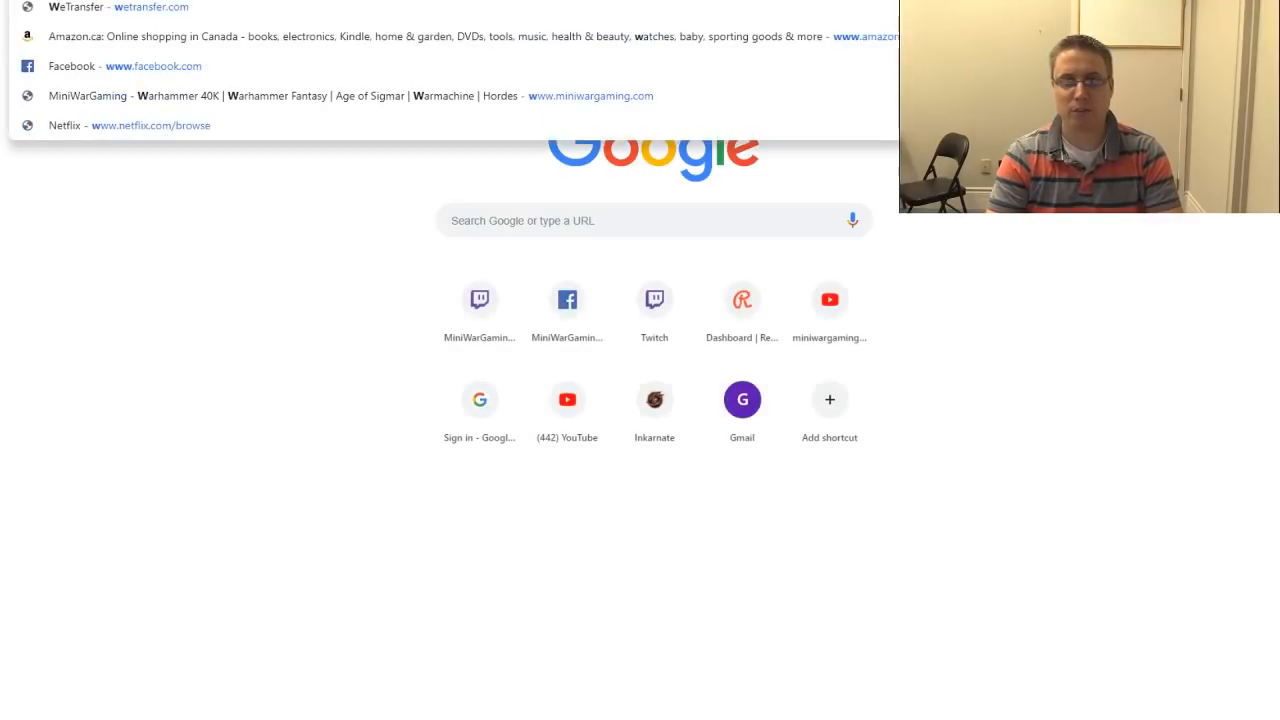
{"action": "type", "text": "hich way"}
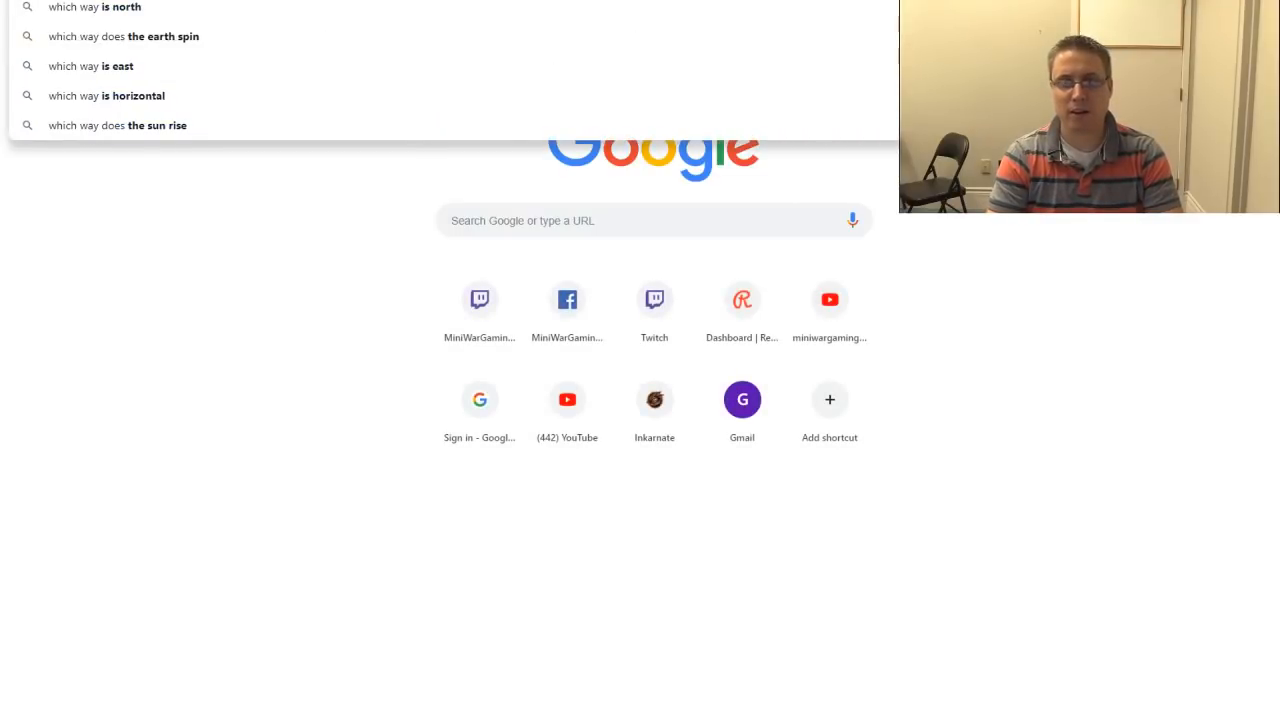
{"action": "type", "text": " does the atlantic flow"}
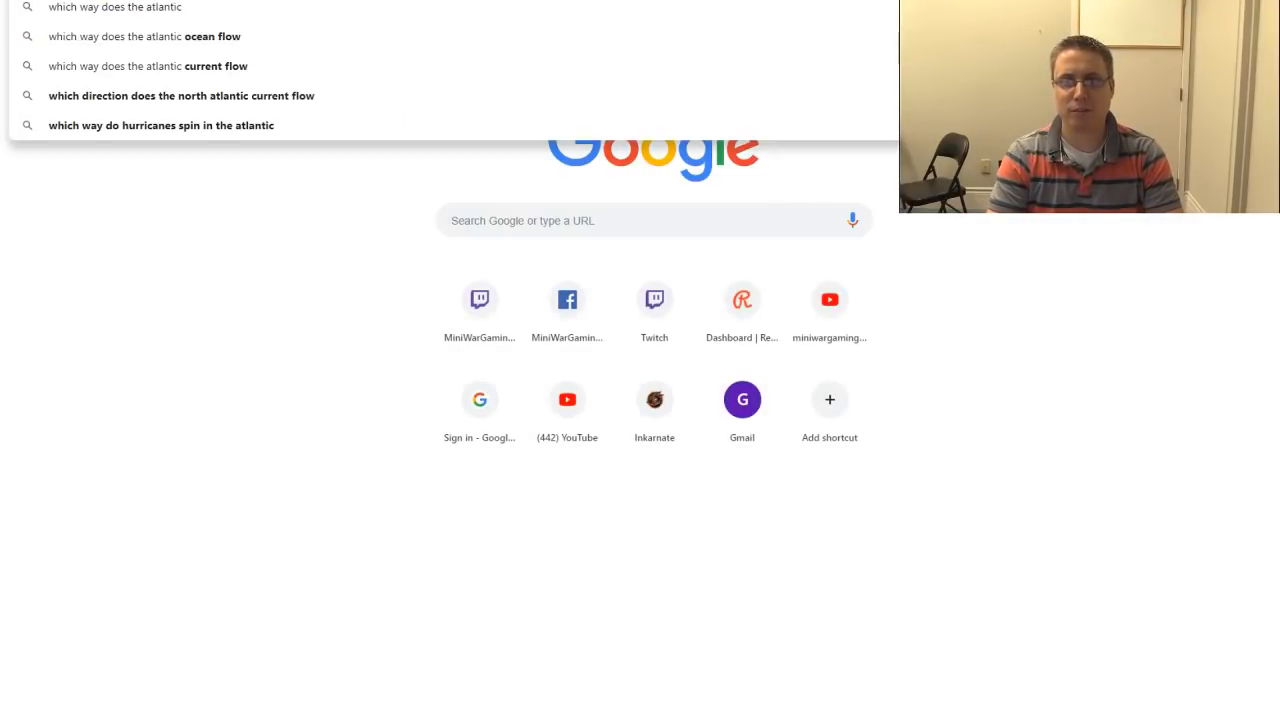
{"action": "key", "text": "Return"}
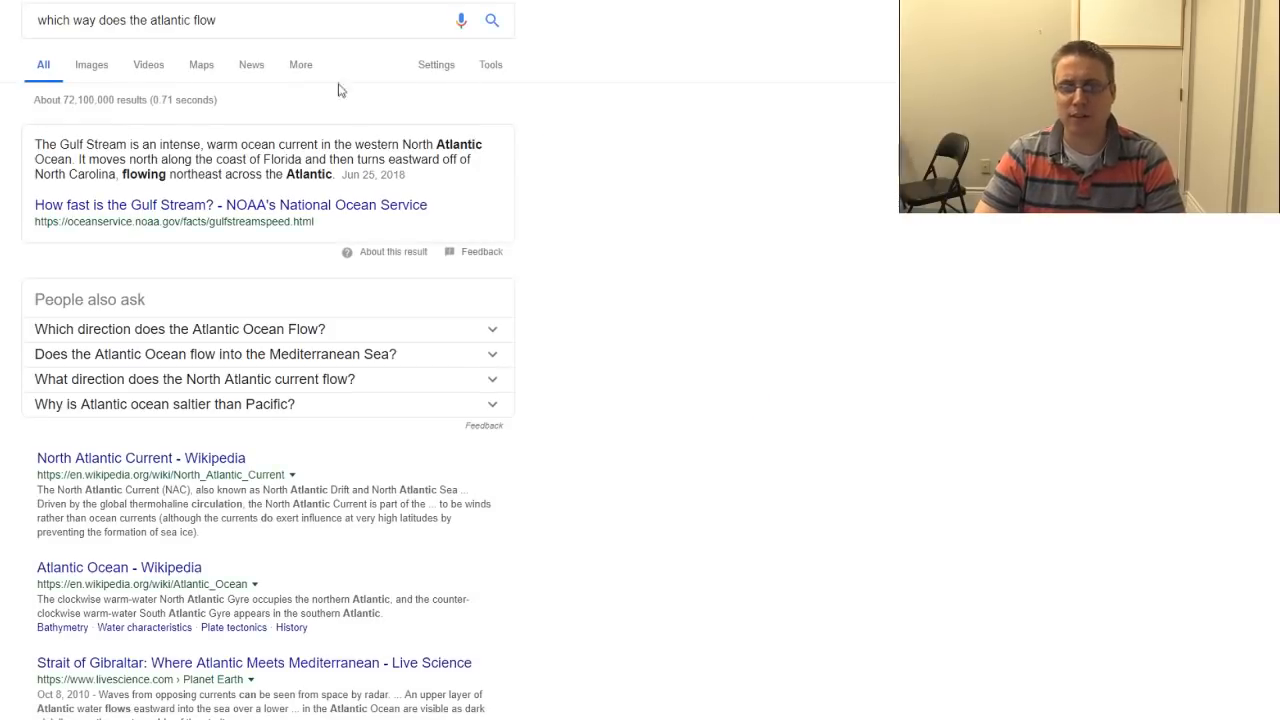
Step: View the North Atlantic Current map from Wikipedia in the image results and return to the Harinburg map
{"action": "left_click", "coordinate": [87, 66]}
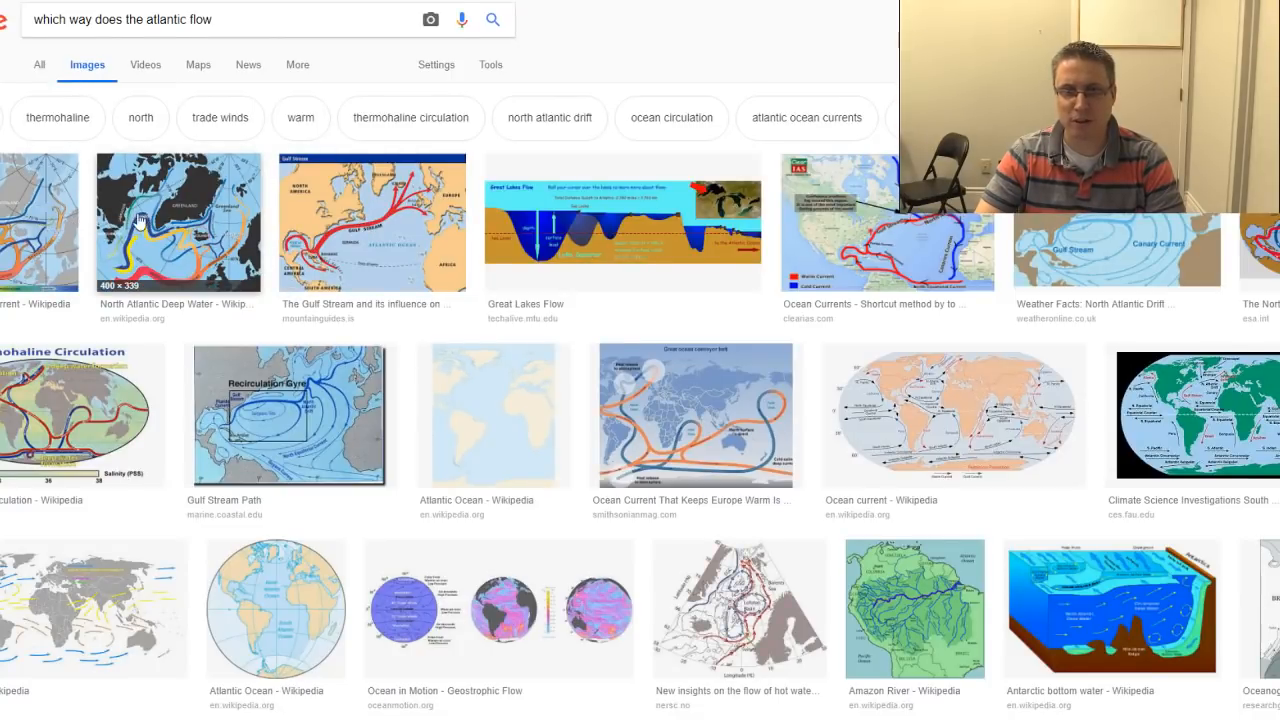
{"action": "left_click", "coordinate": [61, 226]}
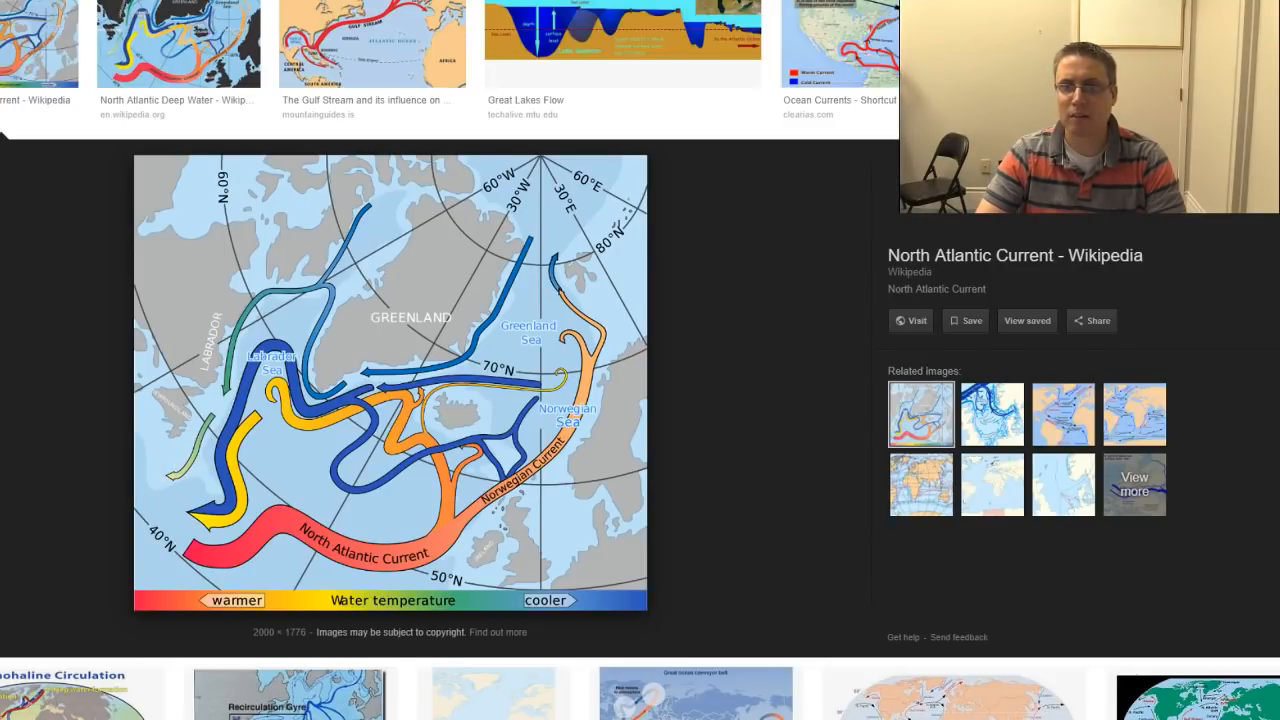
{"action": "key", "text": "ctrl+Tab"}
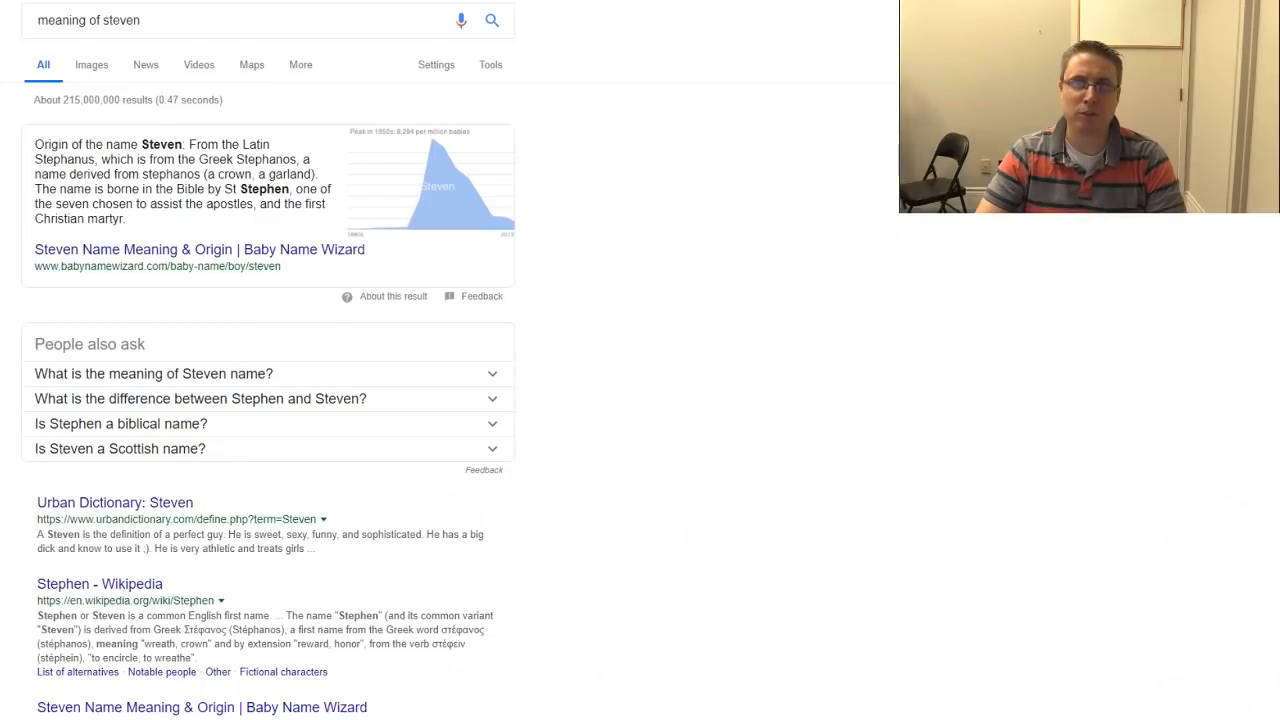
{"action": "key", "text": "ctrl+Tab"}
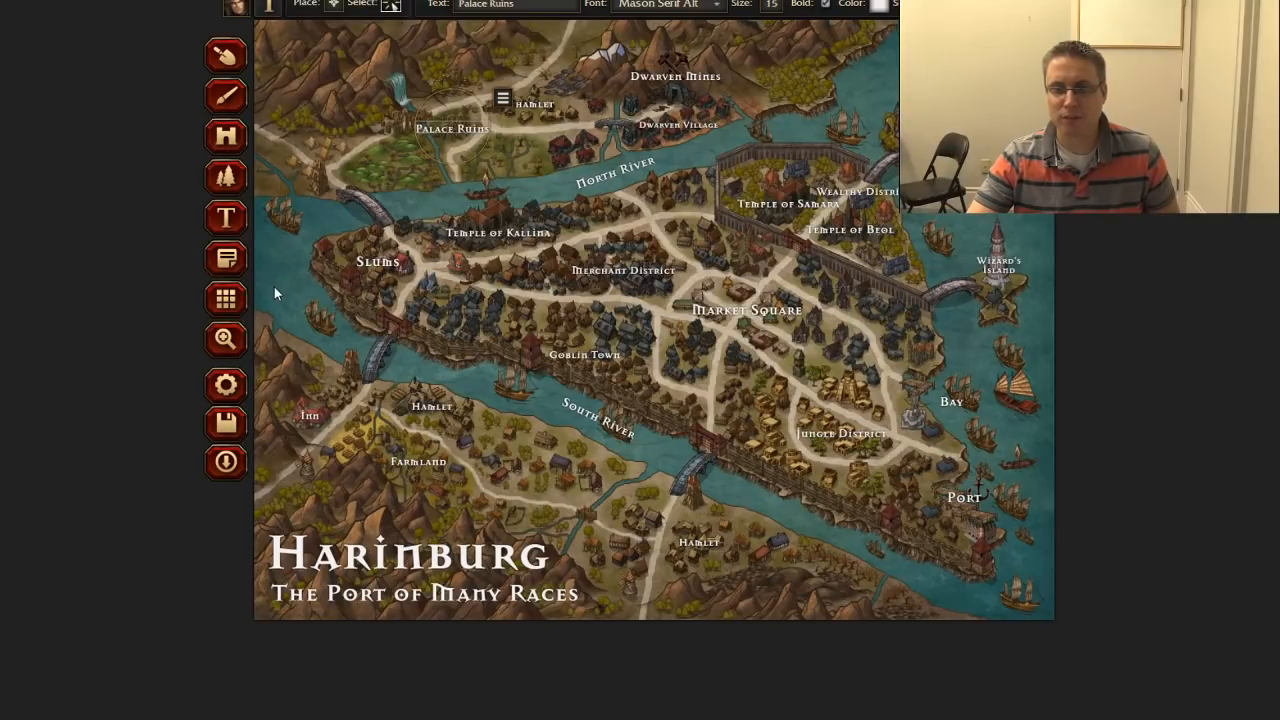
Step: Place a note titled "Filthier Down River" in the water west of the Slums
{"action": "left_click", "coordinate": [232, 267]}
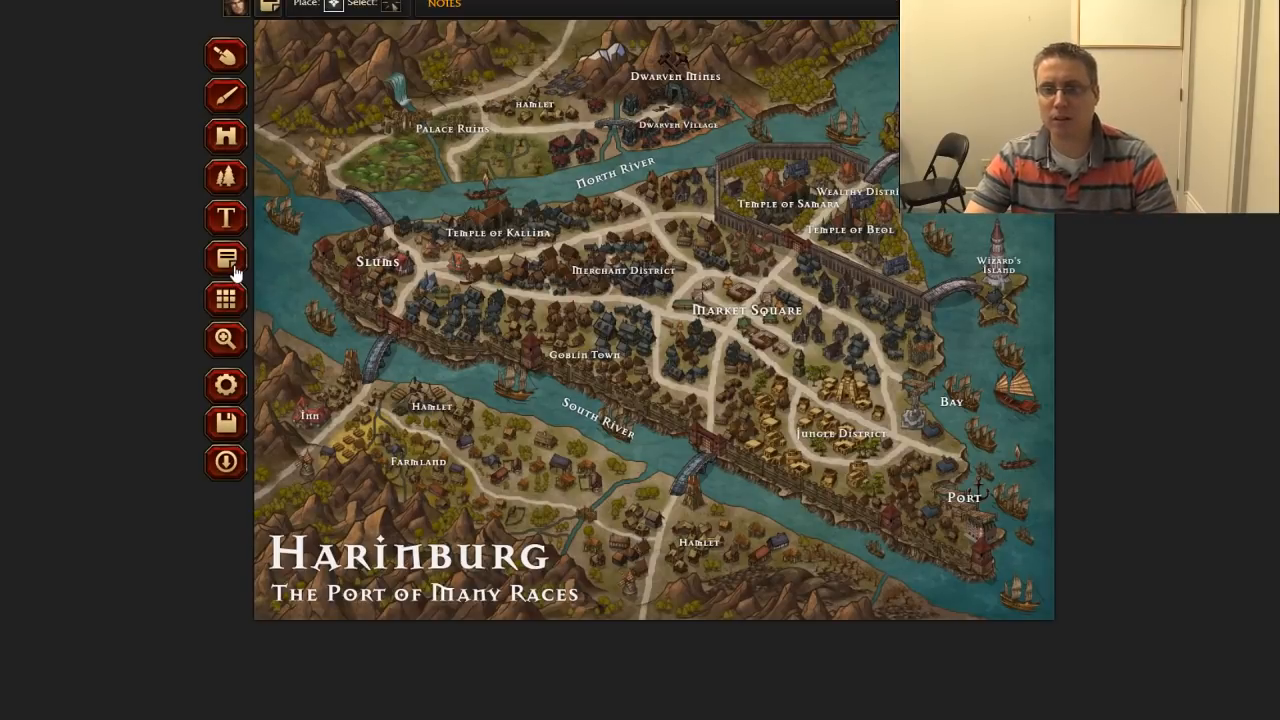
{"action": "left_click", "coordinate": [286, 286]}
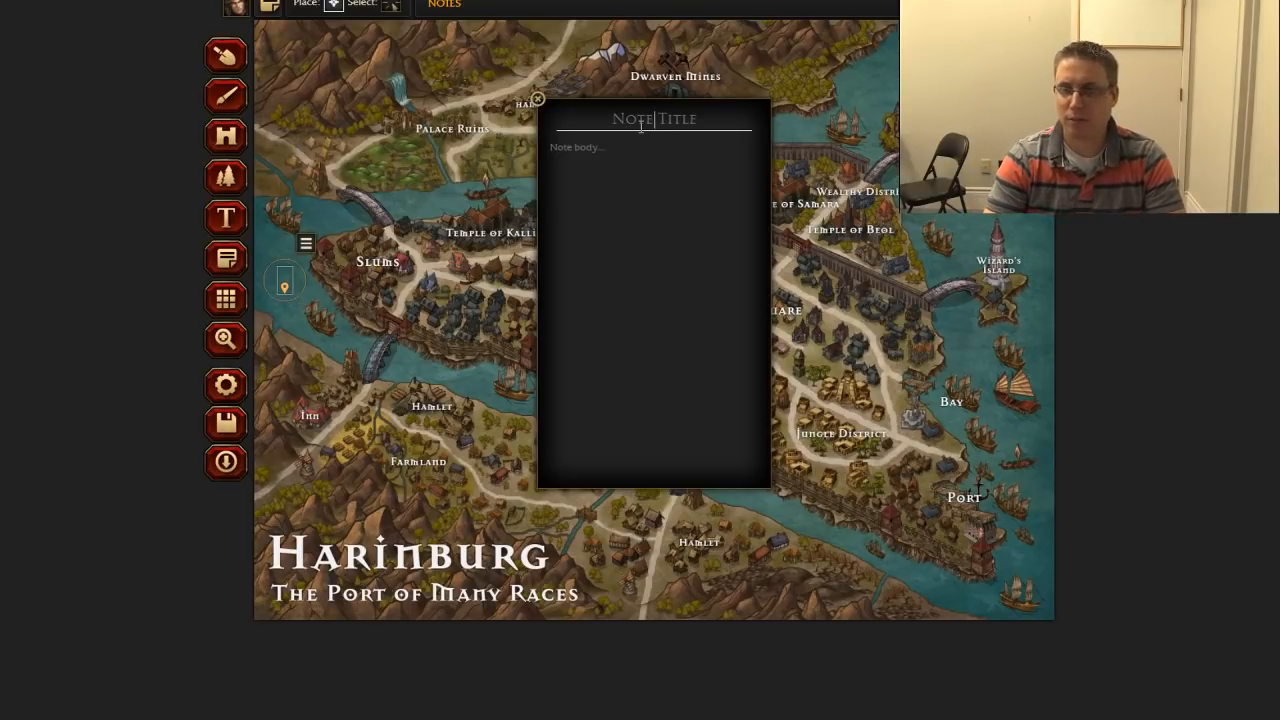
{"action": "type", "text": "Filthier "}
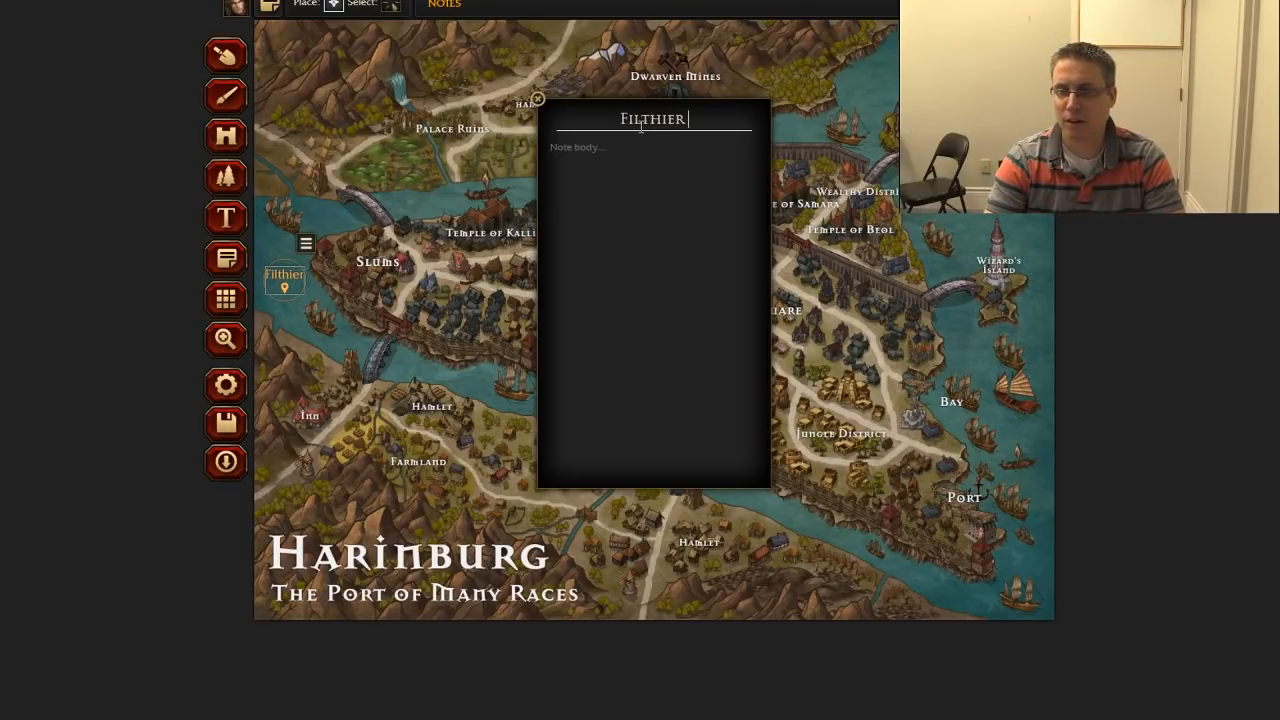
{"action": "type", "text": "Down River"}
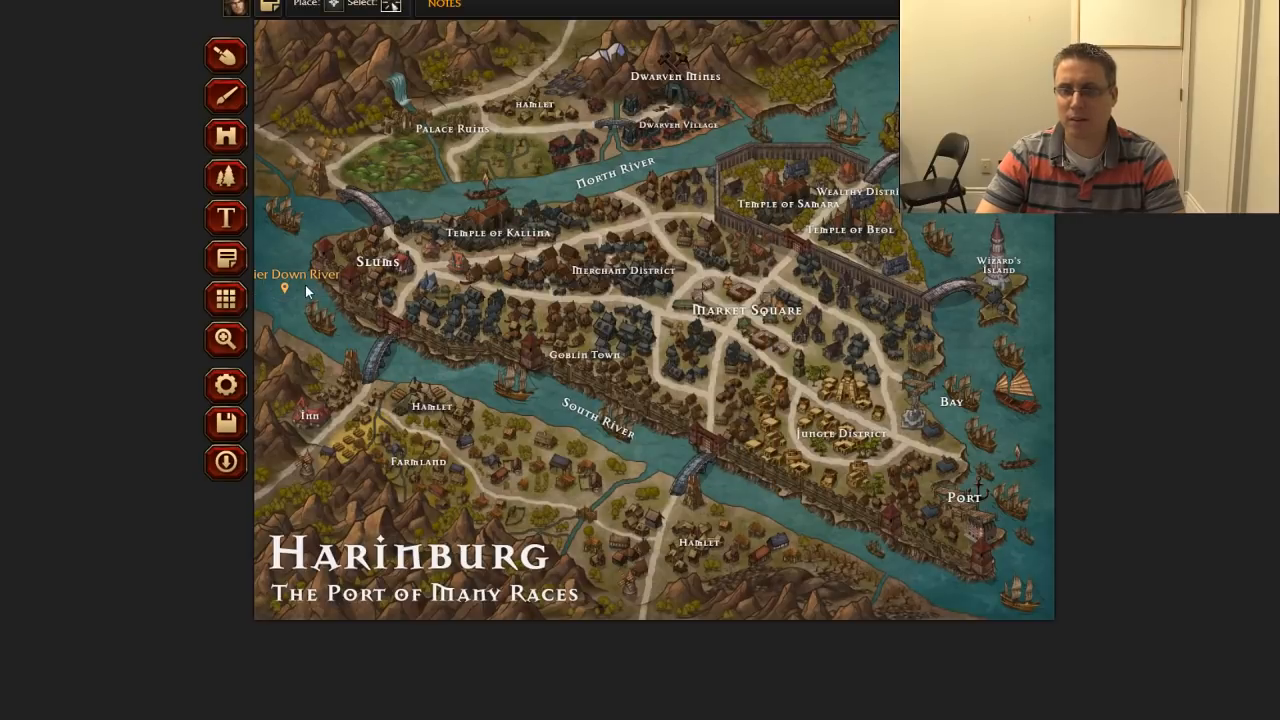
Step: Close the note's text window and move the note southeast, into the river just south of the Slums
{"action": "left_click", "coordinate": [330, 286]}
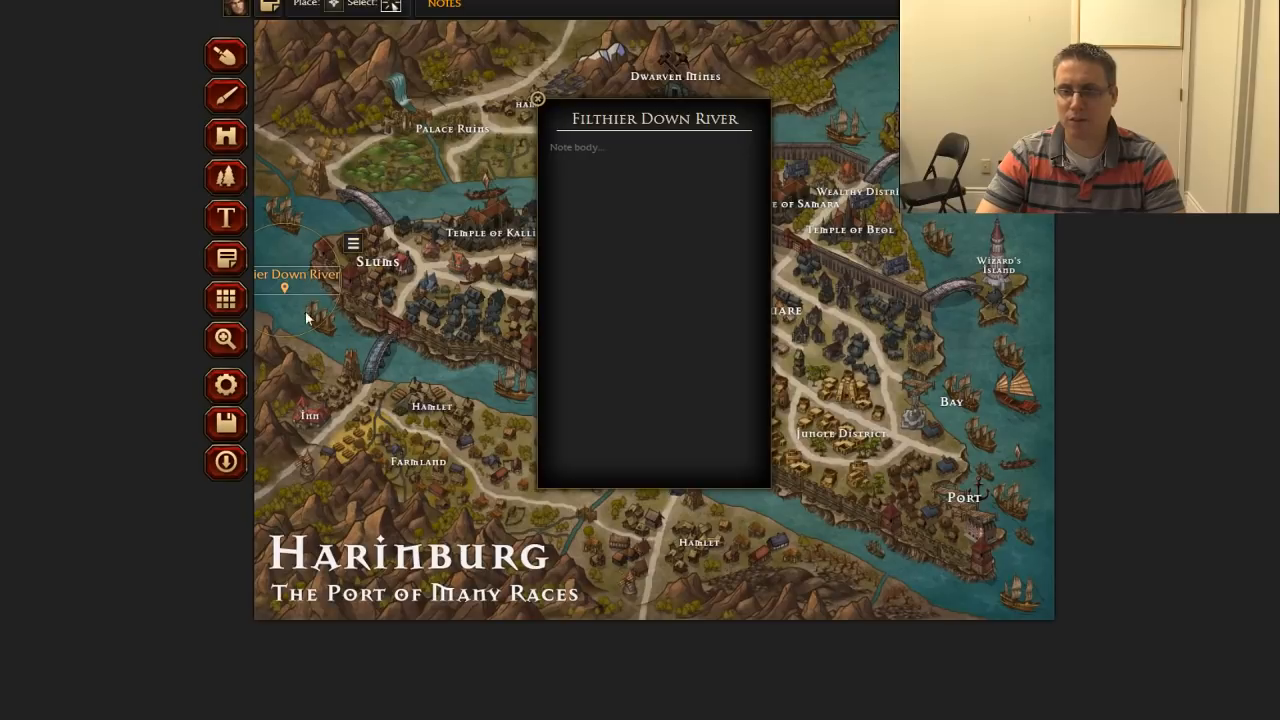
{"action": "left_click", "coordinate": [537, 100]}
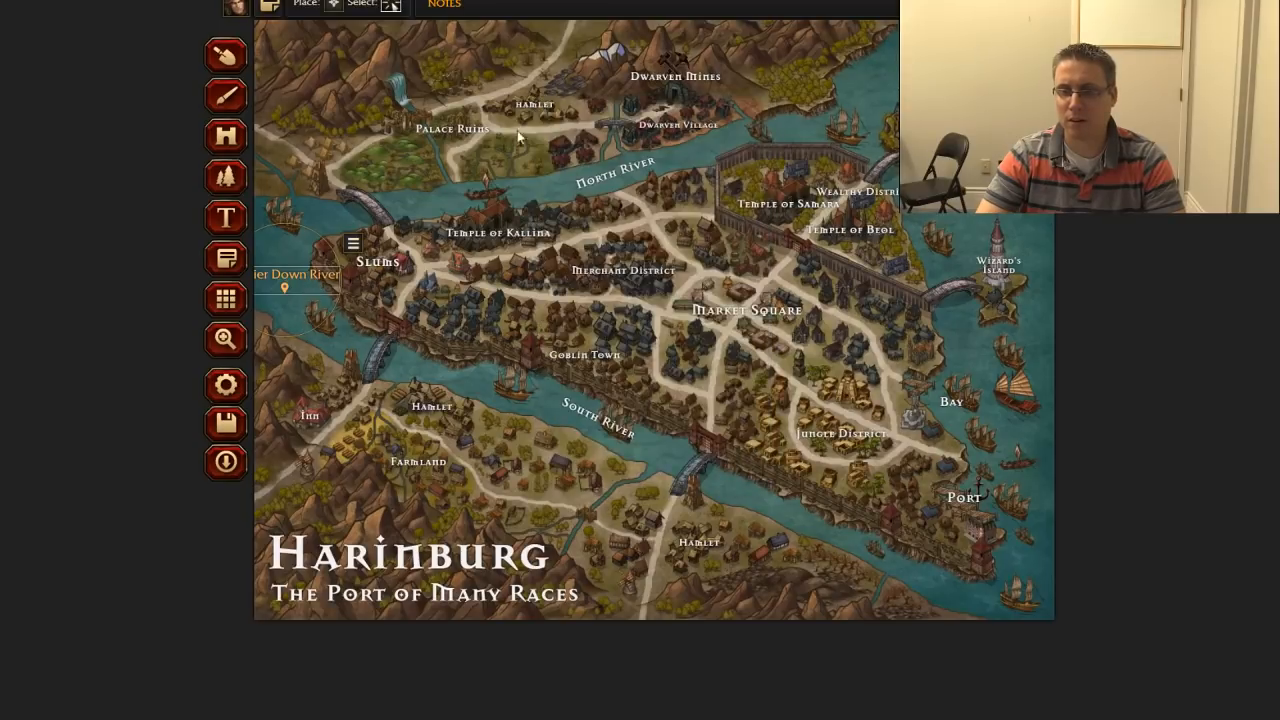
{"action": "left_click_drag", "start_coordinate": [288, 288], "coordinate": [347, 337]}
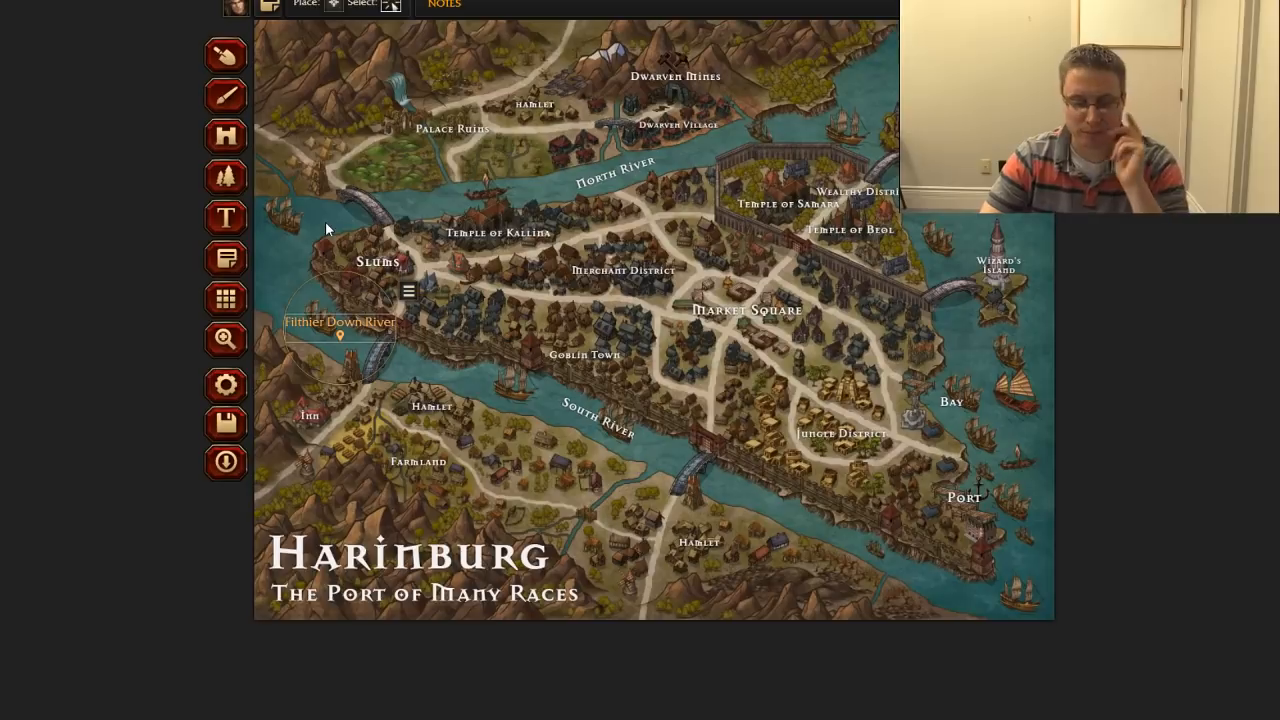
Step: Add a "Lift Bridge" text label at the bridge north of the Slums and shift it slightly west
{"action": "left_click", "coordinate": [227, 222]}
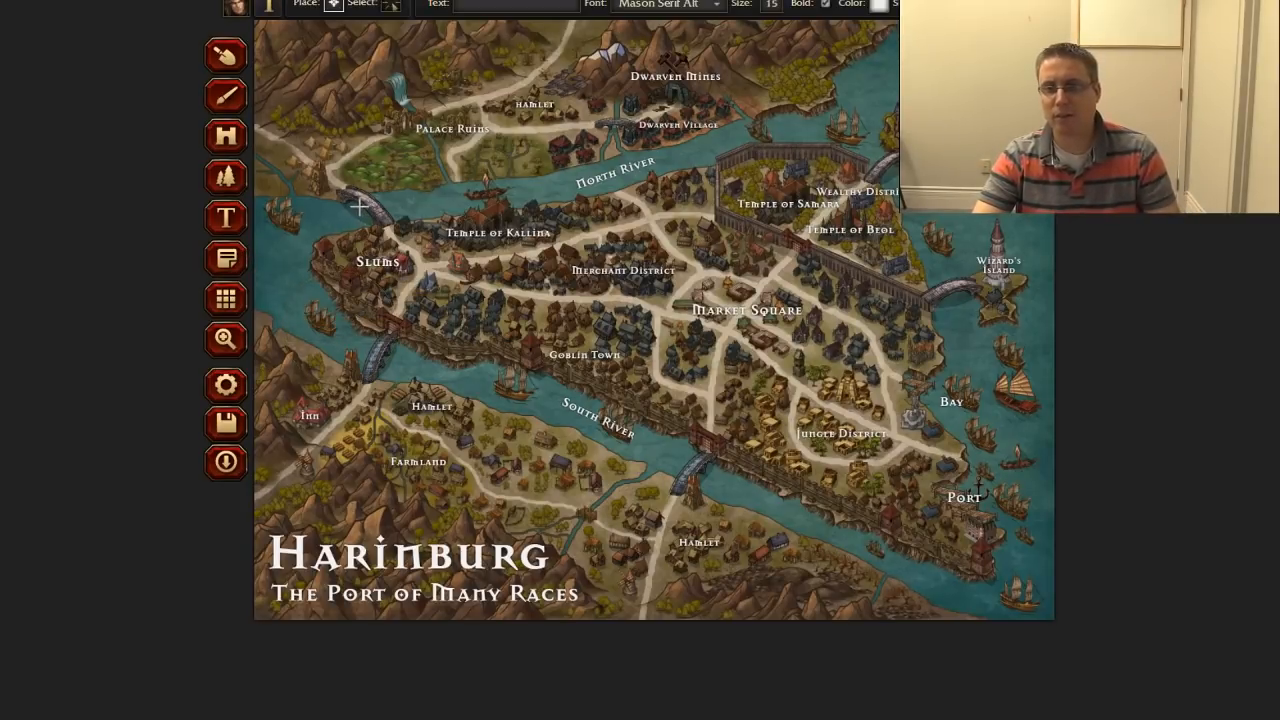
{"action": "left_click", "coordinate": [408, 291]}
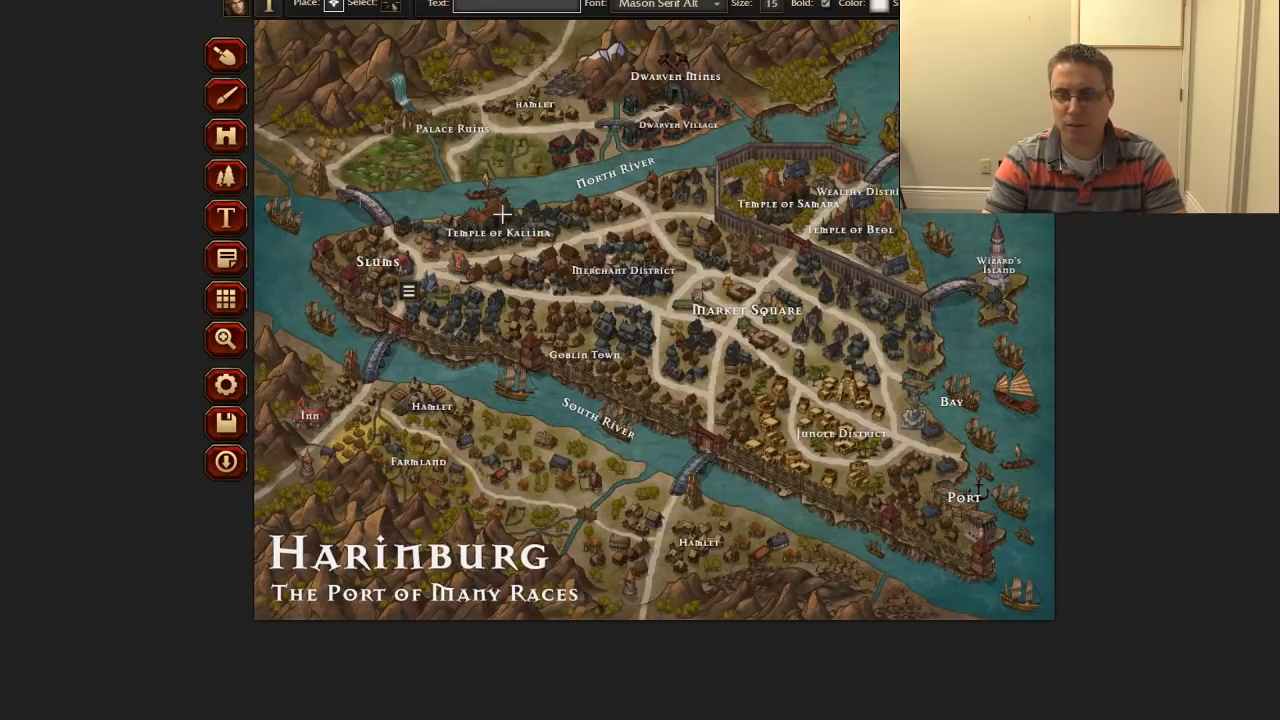
{"action": "type", "text": "Lift"}
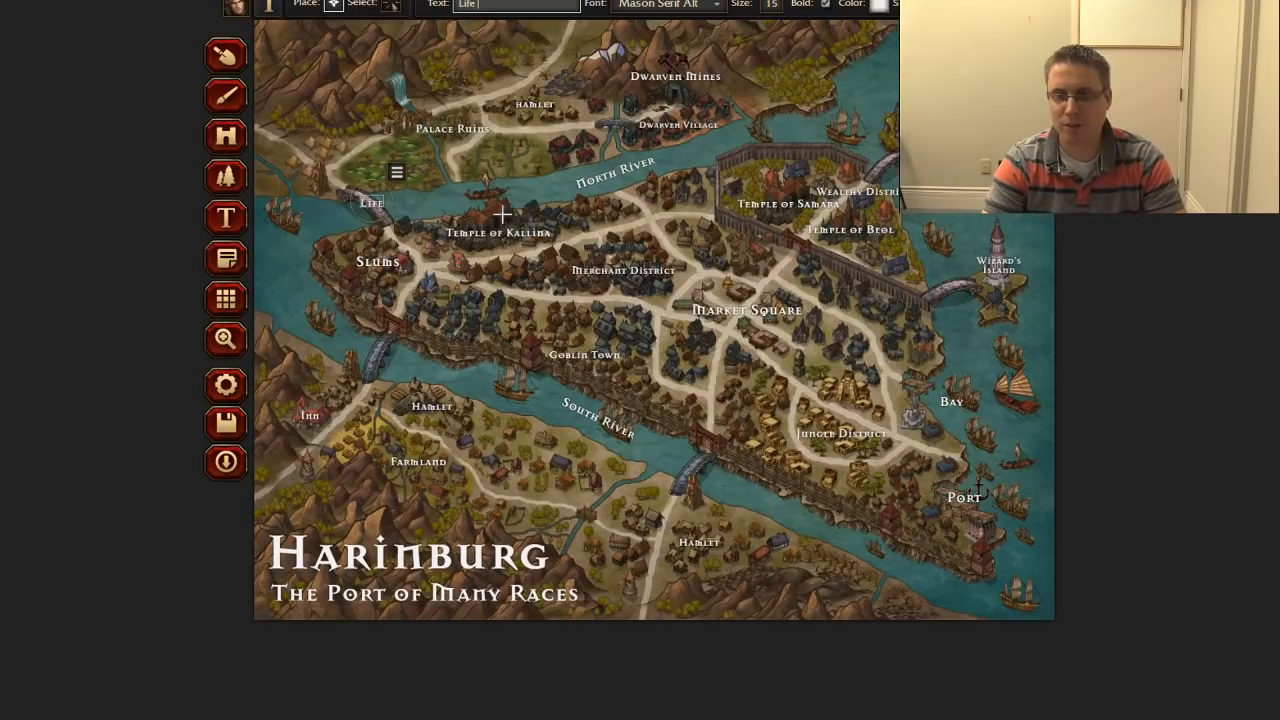
{"action": "type", "text": " Bridge"}
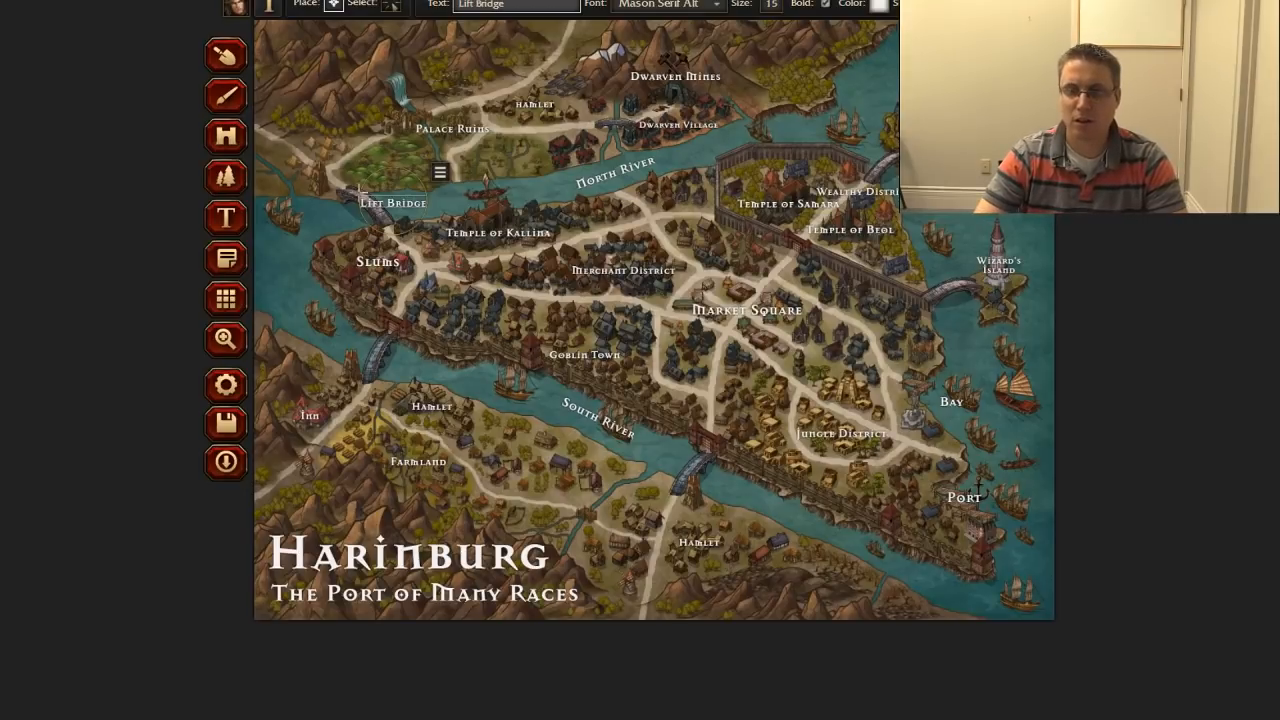
{"action": "left_click_drag", "start_coordinate": [388, 221], "coordinate": [374, 222]}
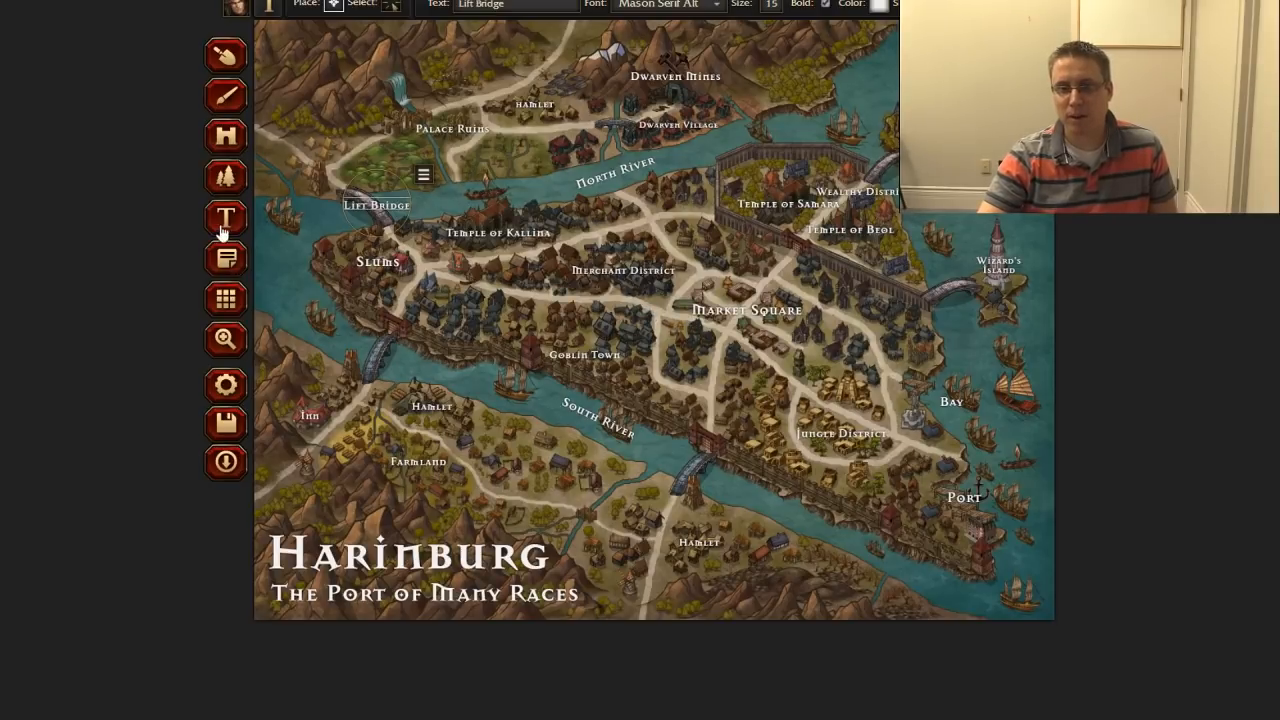
Step: Rename the North River label to "Upper Harinburg River" and shift it slightly northwest along the river
{"action": "left_click", "coordinate": [392, 6]}
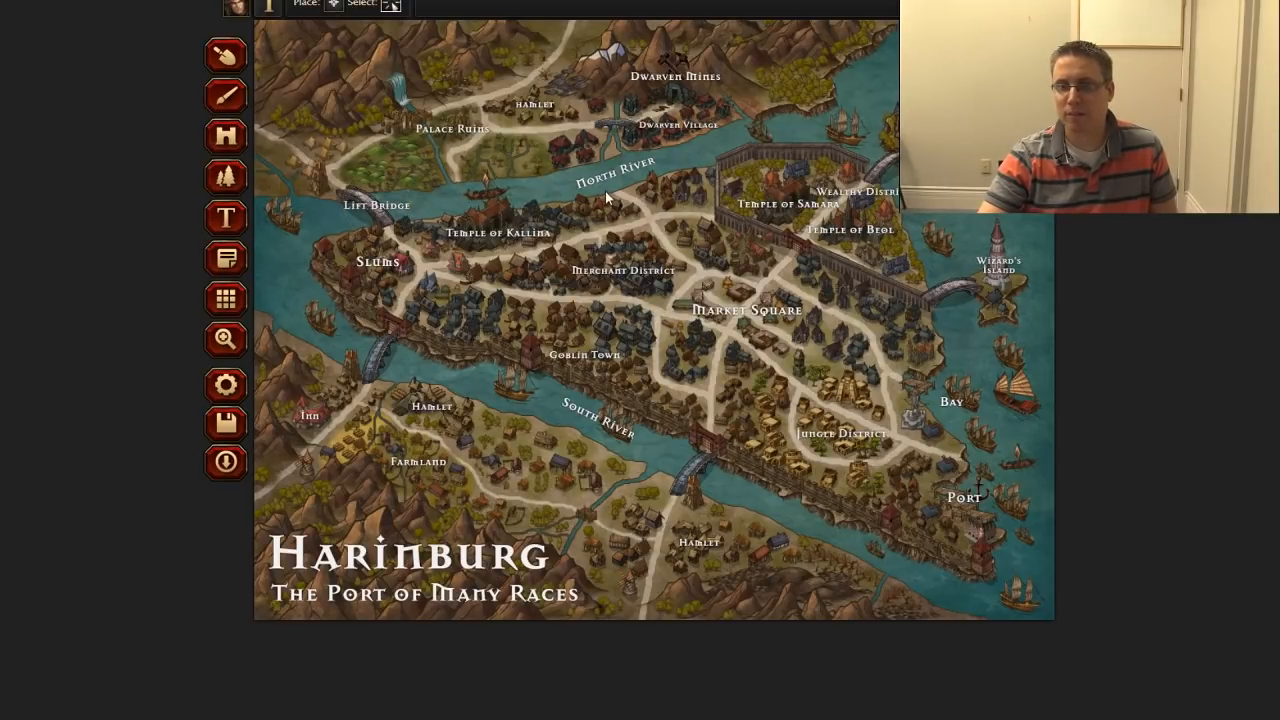
{"action": "left_click", "coordinate": [592, 176]}
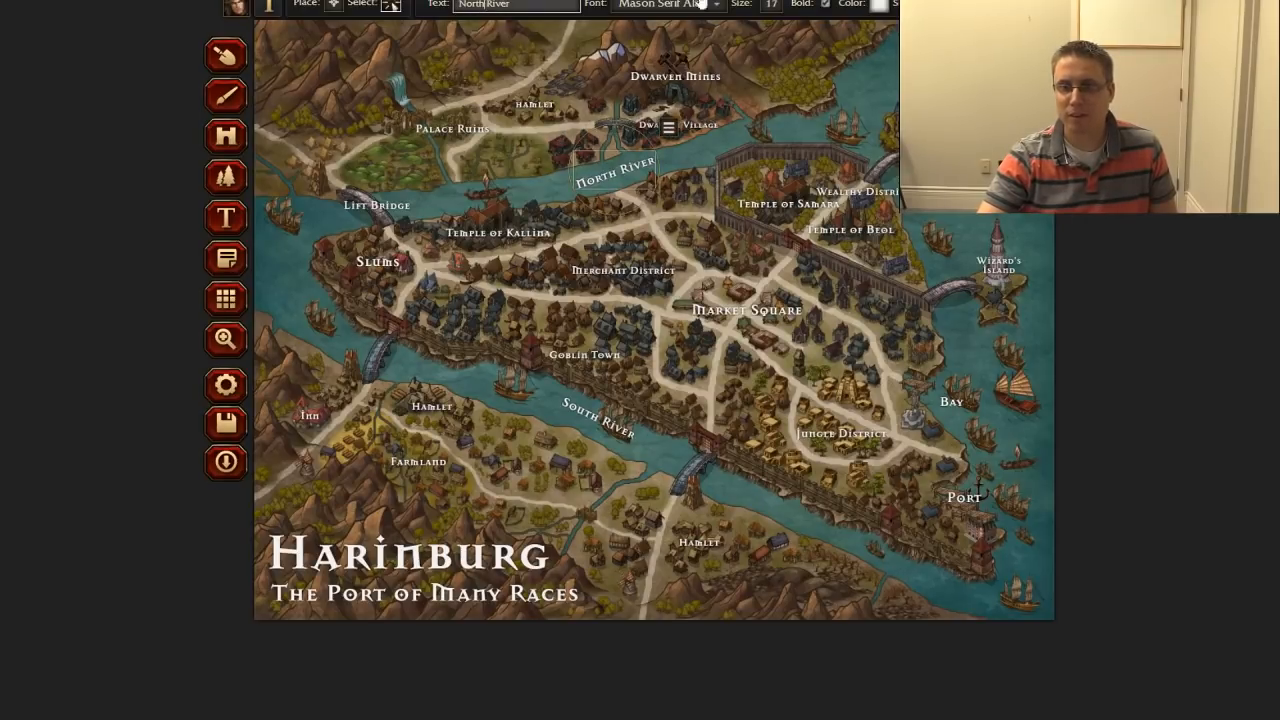
{"action": "key", "text": "BackSpace"}
{"action": "key", "text": "BackSpace"}
{"action": "key", "text": "BackSpace"}
{"action": "key", "text": "BackSpace"}
{"action": "key", "text": "BackSpace"}
{"action": "type", "text": "Uppe"}
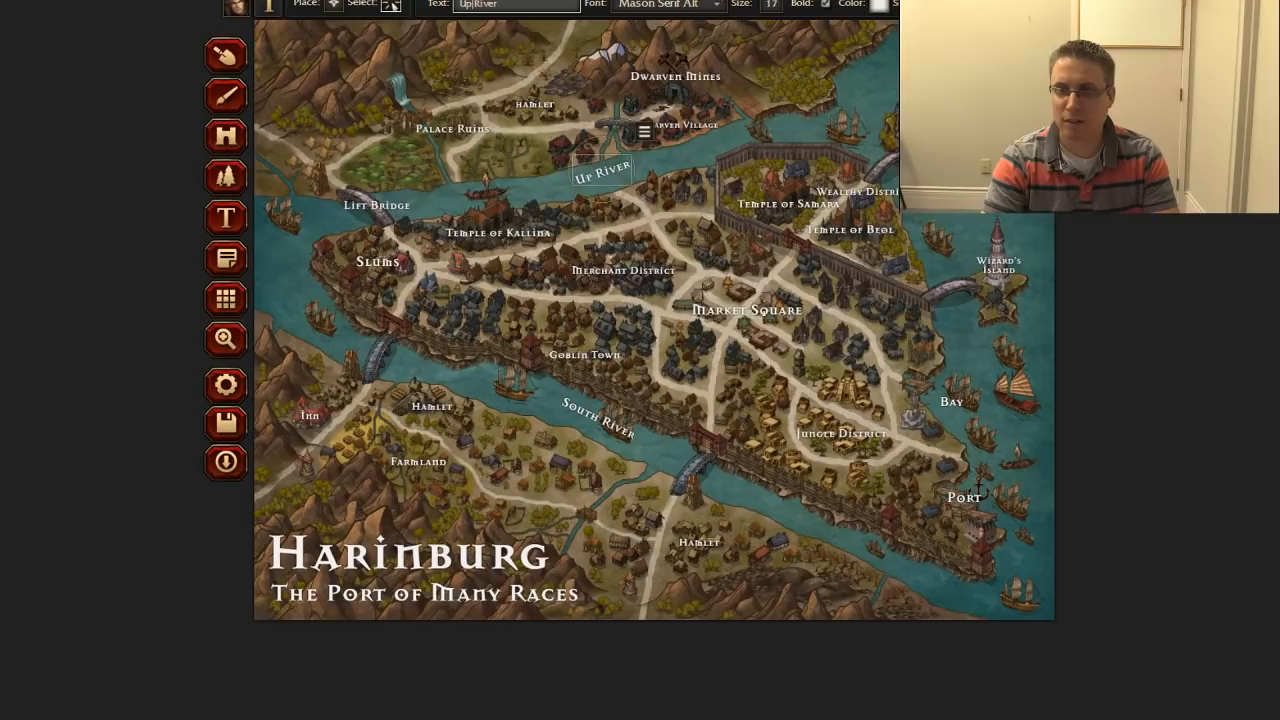
{"action": "type", "text": "r Harin"}
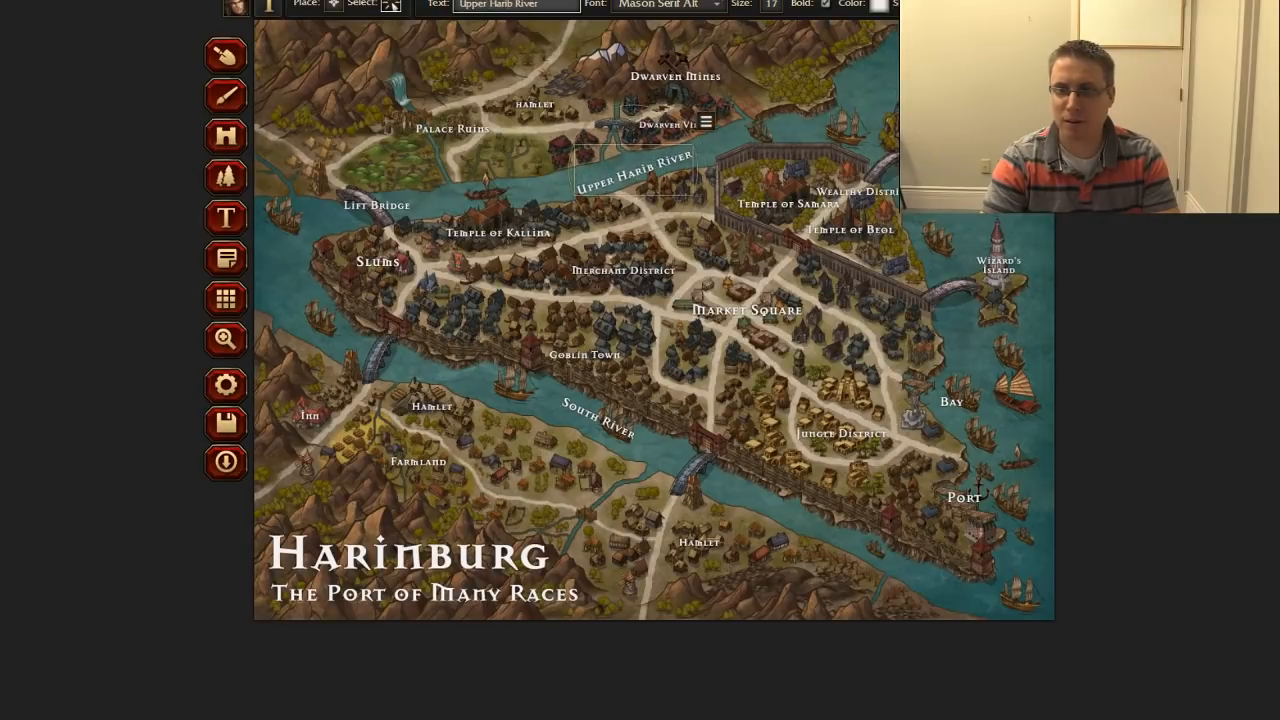
{"action": "type", "text": "burg"}
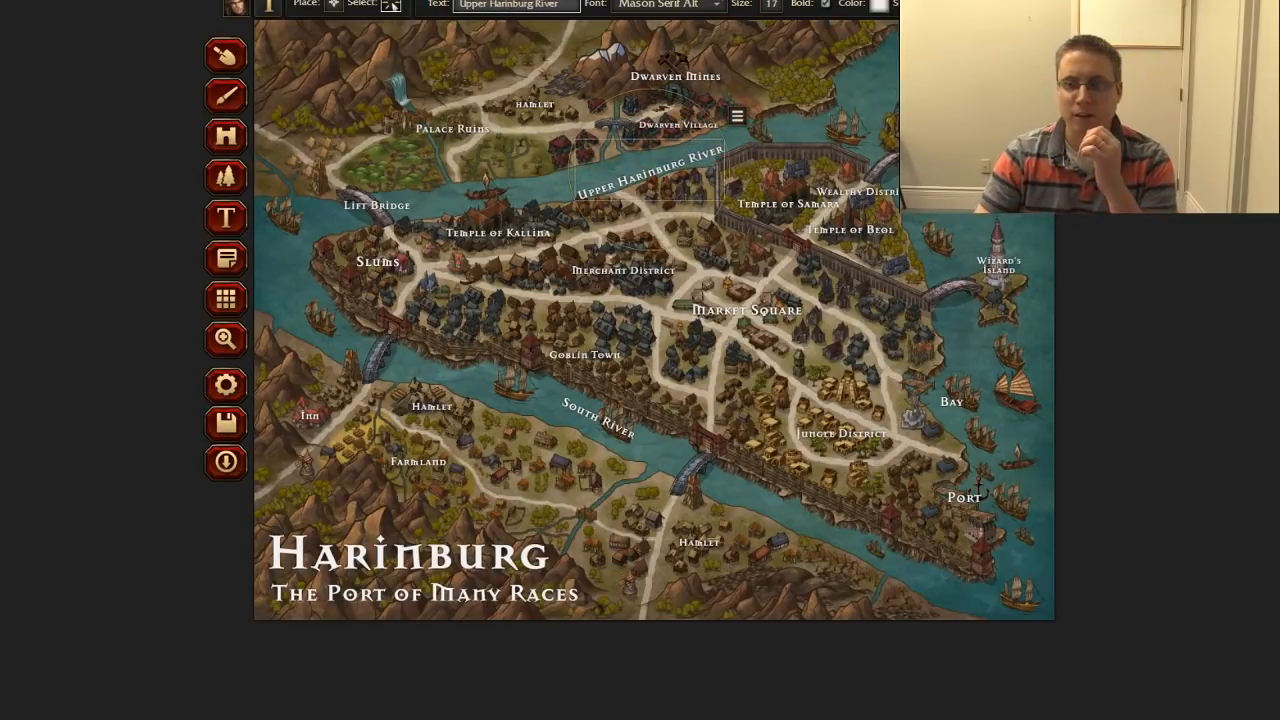
{"action": "left_click_drag", "start_coordinate": [636, 231], "coordinate": [628, 226]}
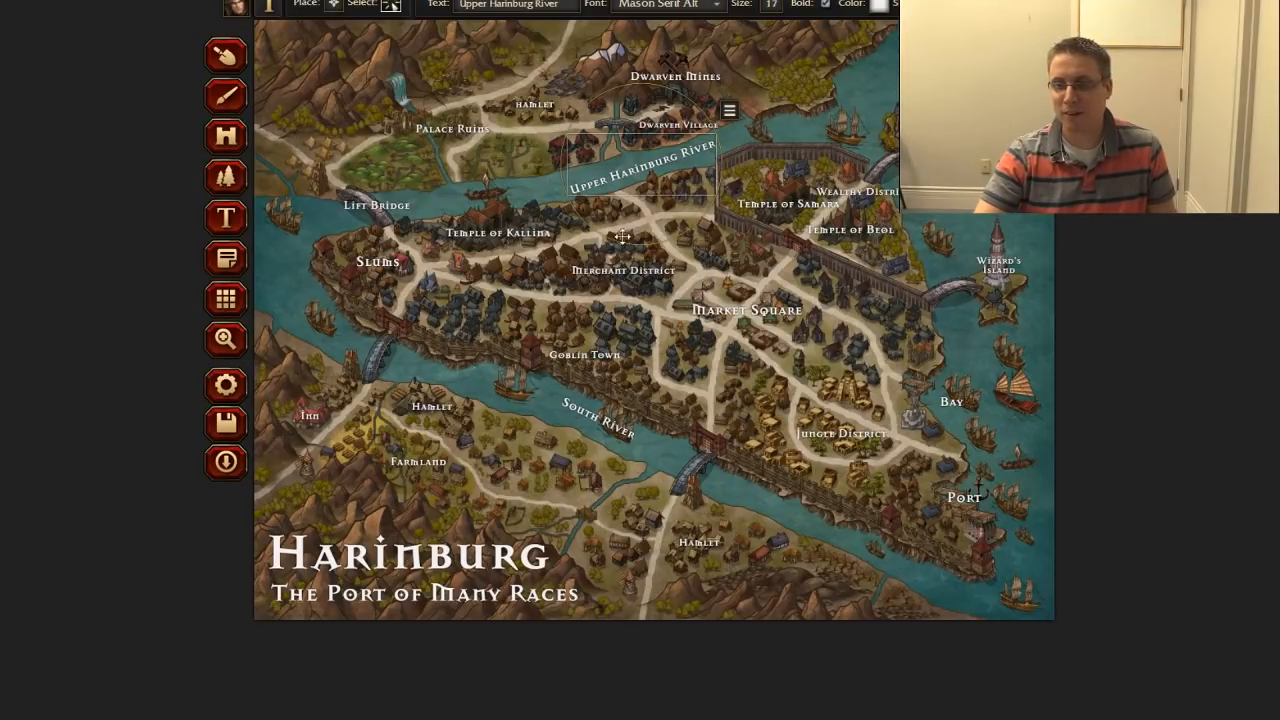
Step: Rename the South River label to "Lower Harinburg River" and shift it slightly southwest onto the water
{"action": "left_click", "coordinate": [571, 408]}
{"action": "left_click", "coordinate": [488, 5]}
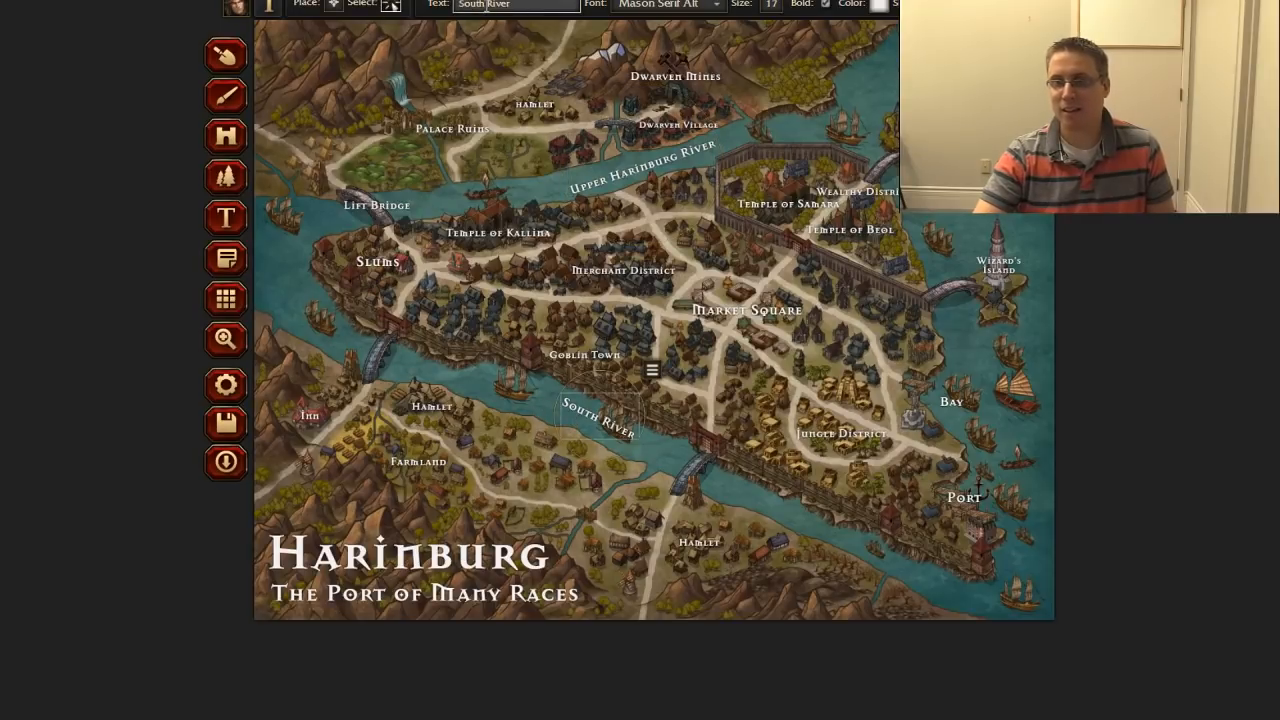
{"action": "type", "text": "Lower Hari"}
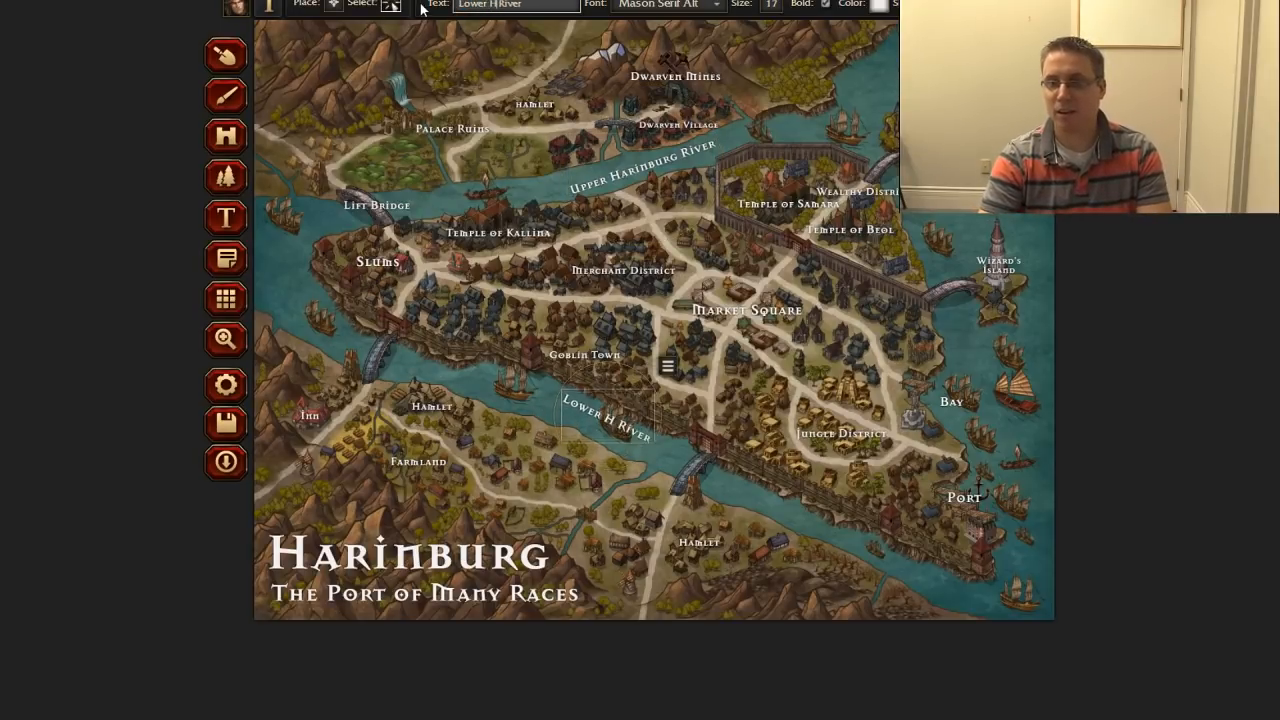
{"action": "type", "text": "nburg"}
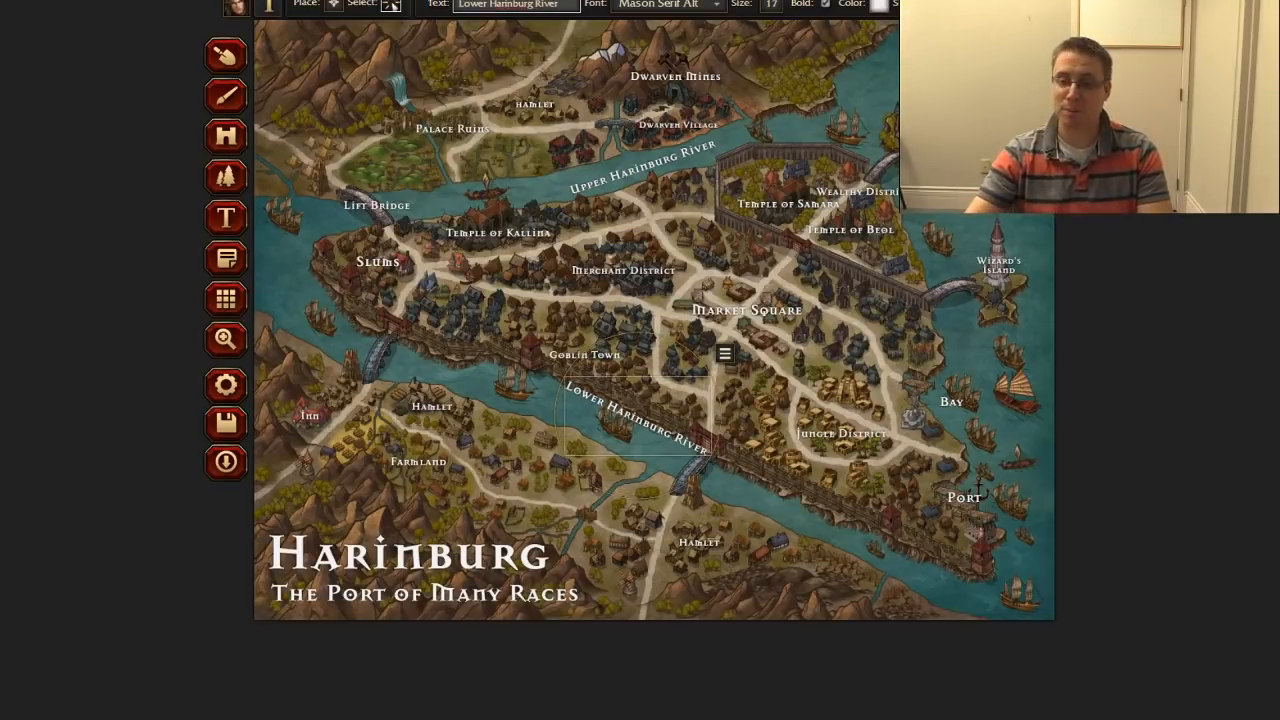
{"action": "left_click_drag", "start_coordinate": [592, 440], "coordinate": [584, 450]}
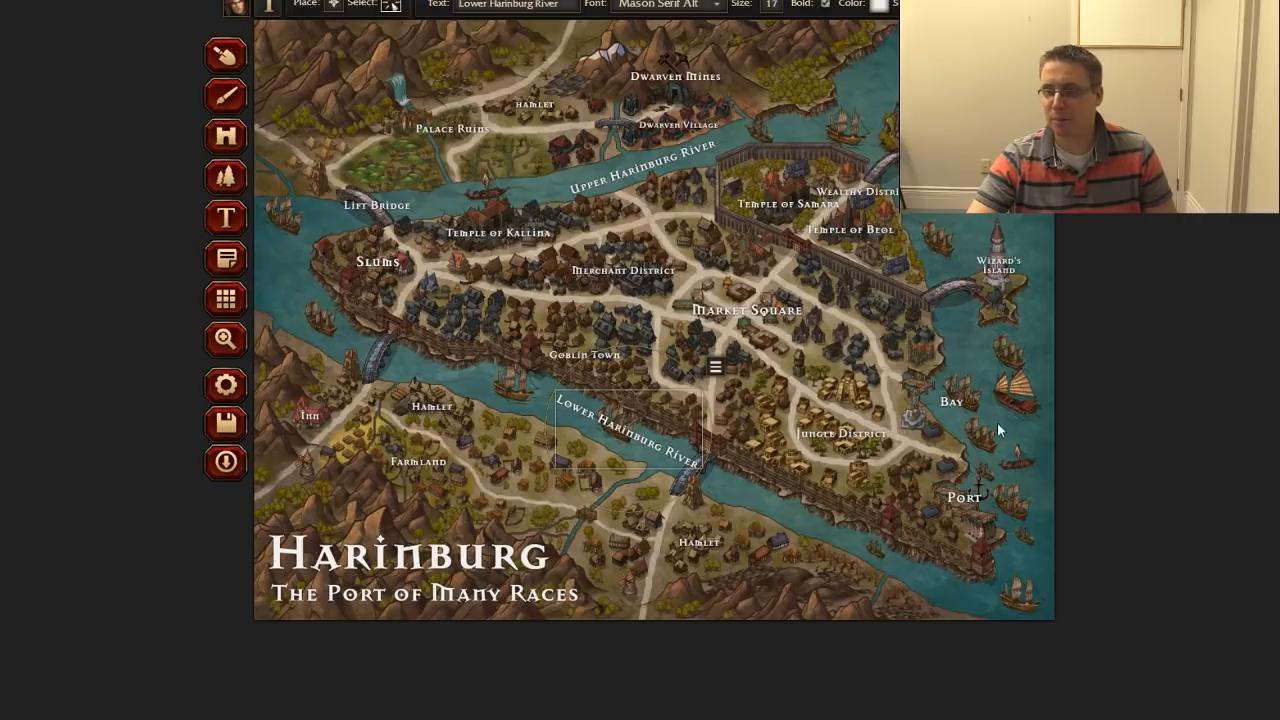
Step: Rename the Bay label on the east side of the city to "Harin Bay"
{"action": "left_click", "coordinate": [953, 403]}
{"action": "left_click", "coordinate": [460, 5]}
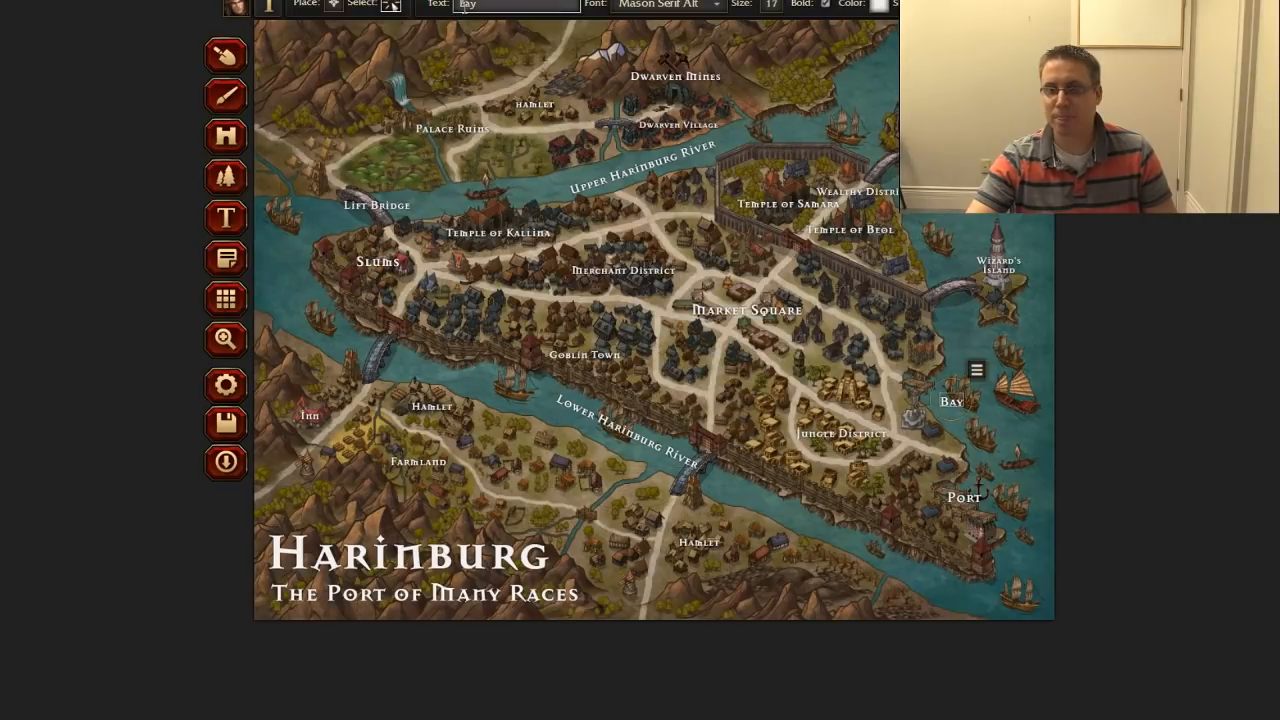
{"action": "type", "text": "Harin"}
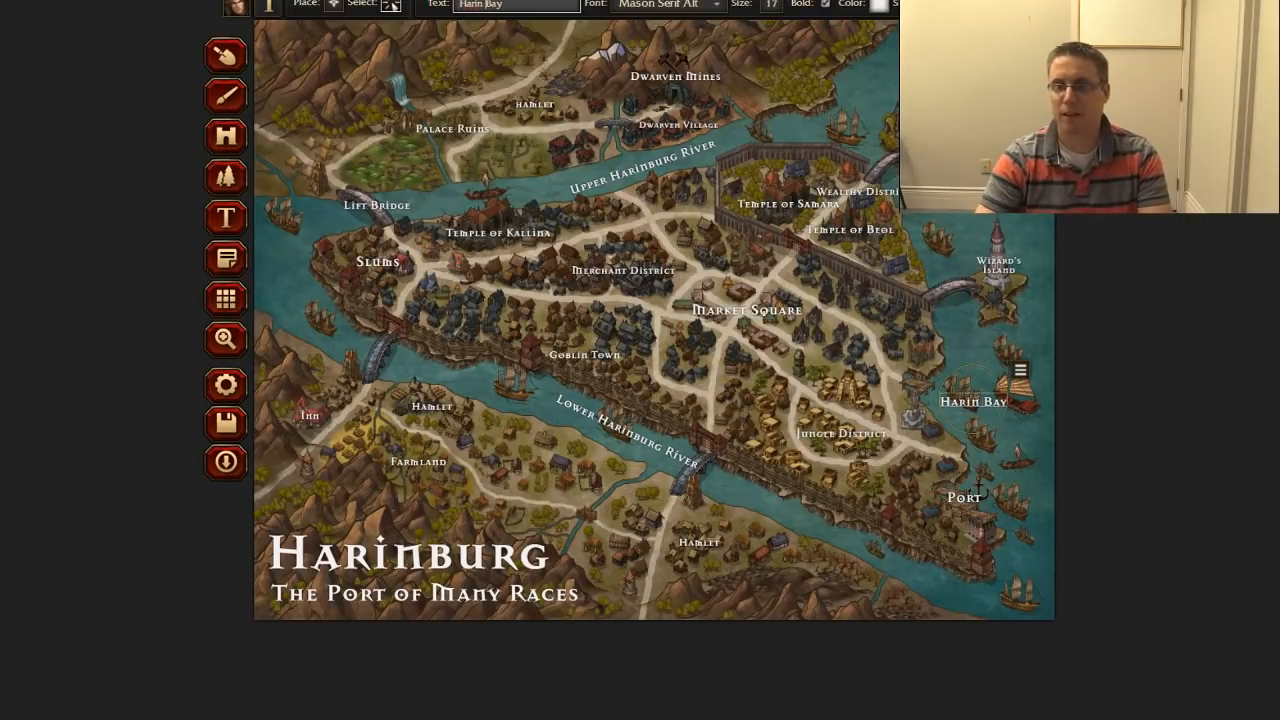